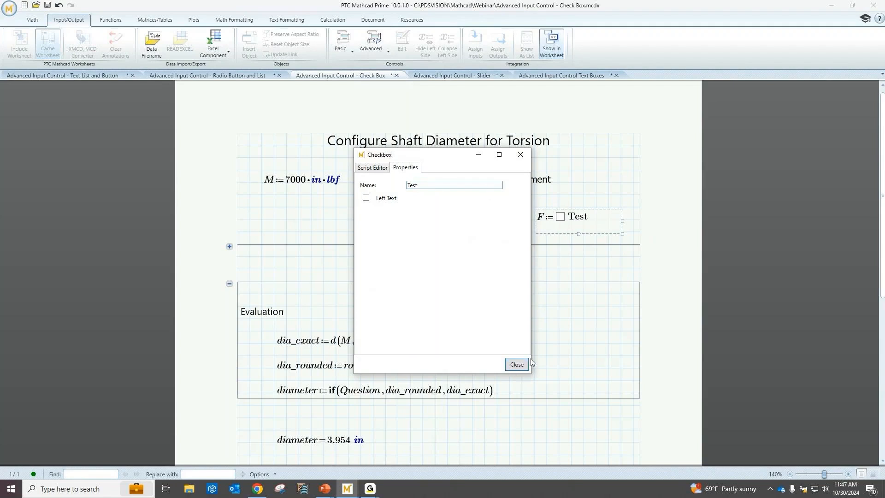
# Close the checkbox properties and delete the F checkbox labelled Test from the worksheet.
pyautogui.click(513, 365)
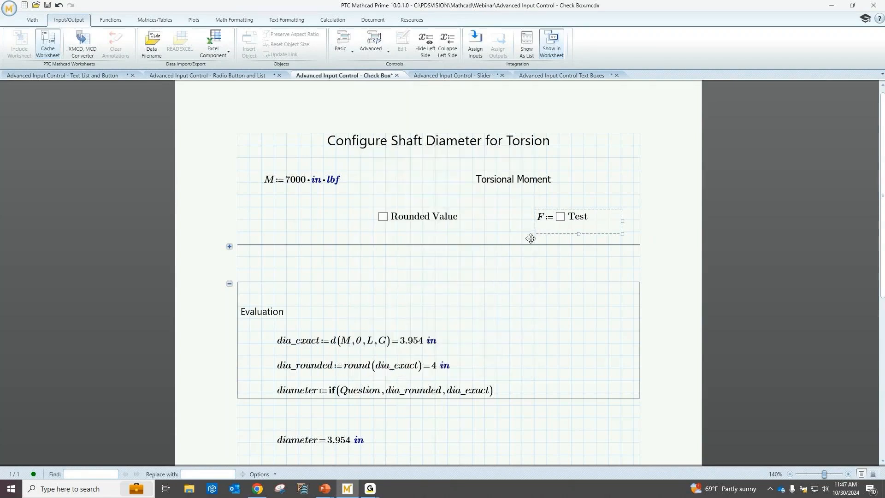
pyautogui.click(591, 208)
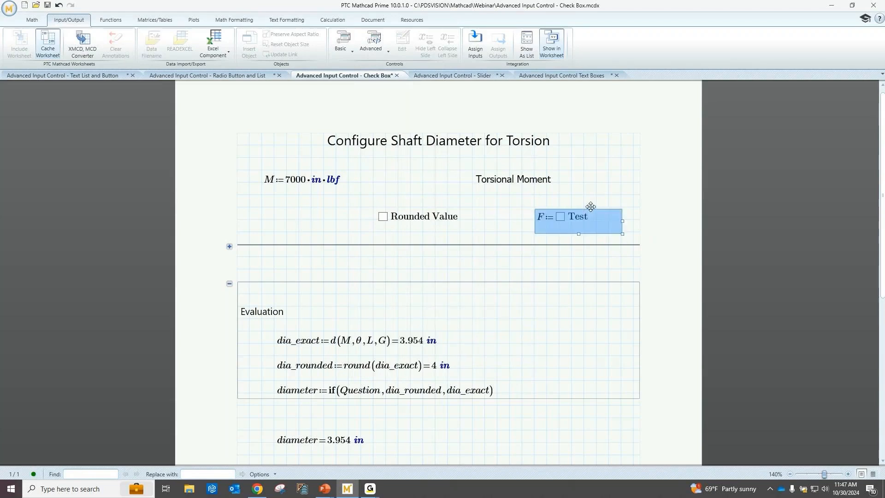
pyautogui.press('Delete')
# Turn on the Rounded Value checkbox and collapse the Evaluation area.
pyautogui.click(408, 215)
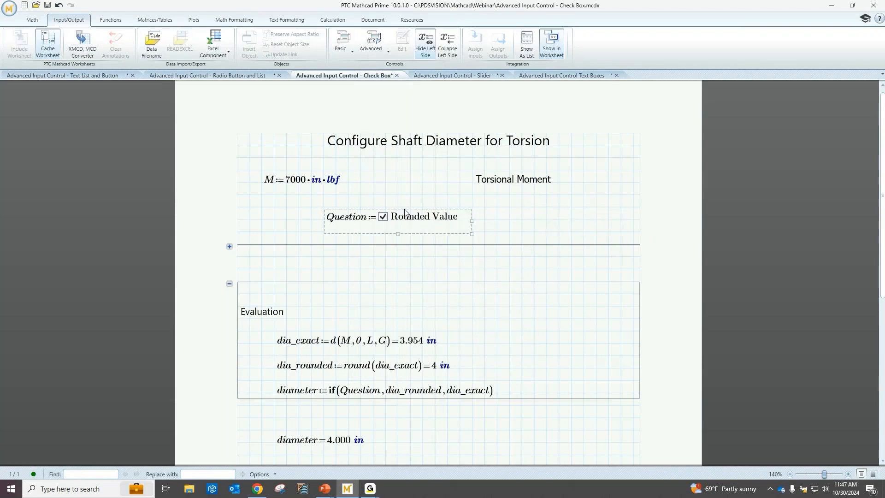
pyautogui.scroll(-1, 336, 224)
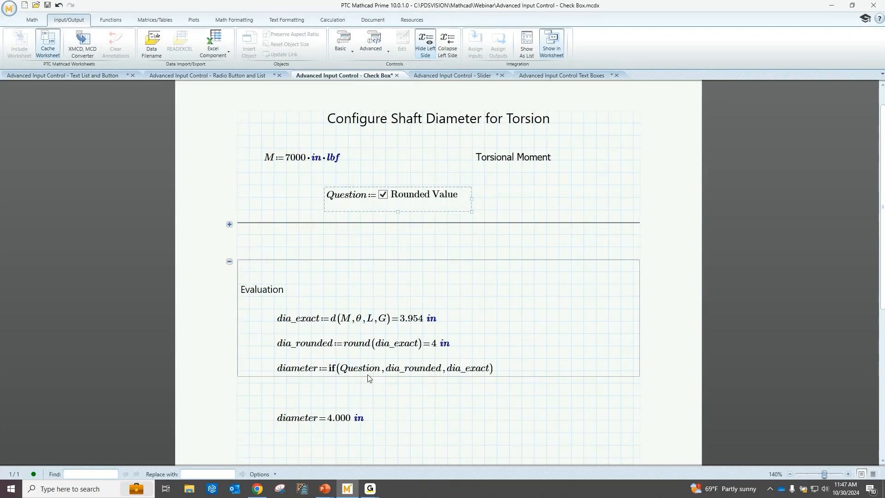
pyautogui.click(229, 262)
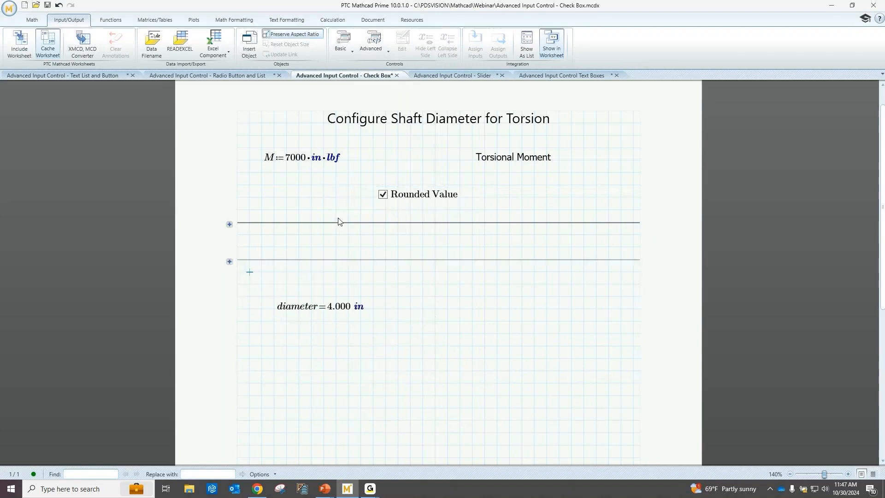
# Toggle the Rounded Value checkbox off and on repeatedly to compare its effect on the diameter result.
pyautogui.click(383, 195)
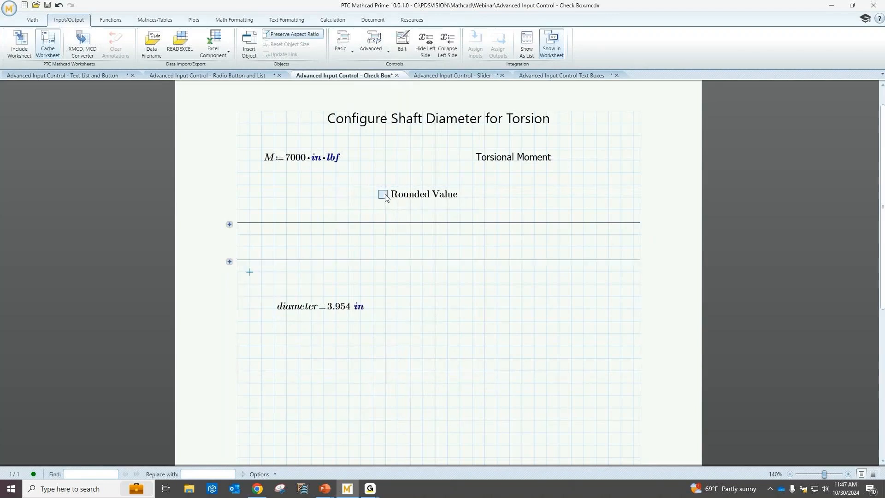
pyautogui.click(384, 195)
pyautogui.click(385, 195)
pyautogui.click(383, 195)
# In the Radio Button and List worksheet, insert an advanced radio button control above the Type result and assign it to F.
pyautogui.click(203, 76)
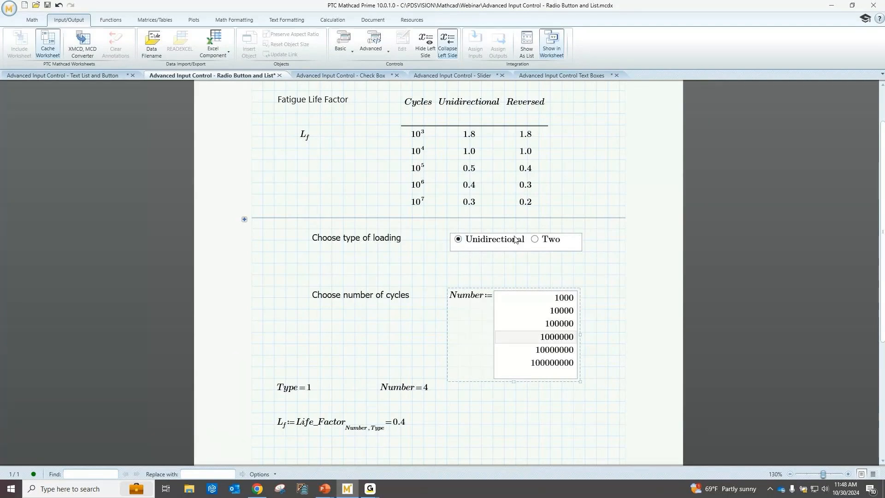
pyautogui.click(387, 52)
pyautogui.click(580, 177)
pyautogui.click(286, 344)
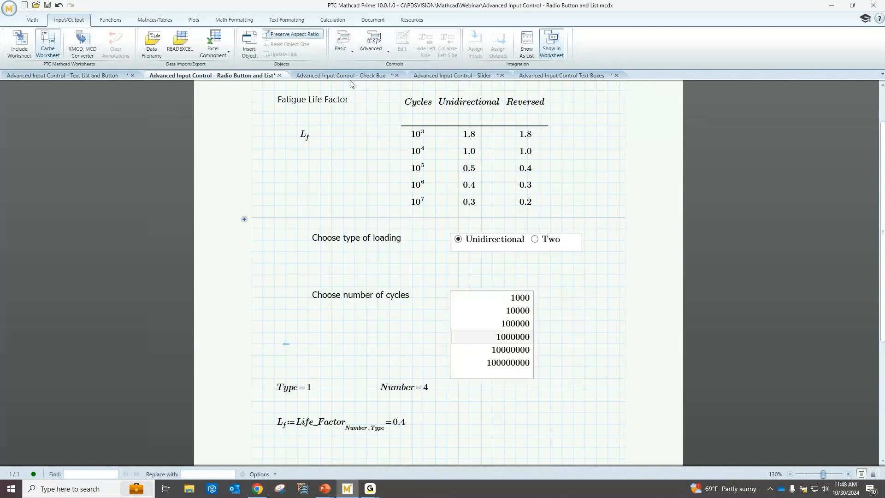
pyautogui.click(374, 50)
pyautogui.click(378, 99)
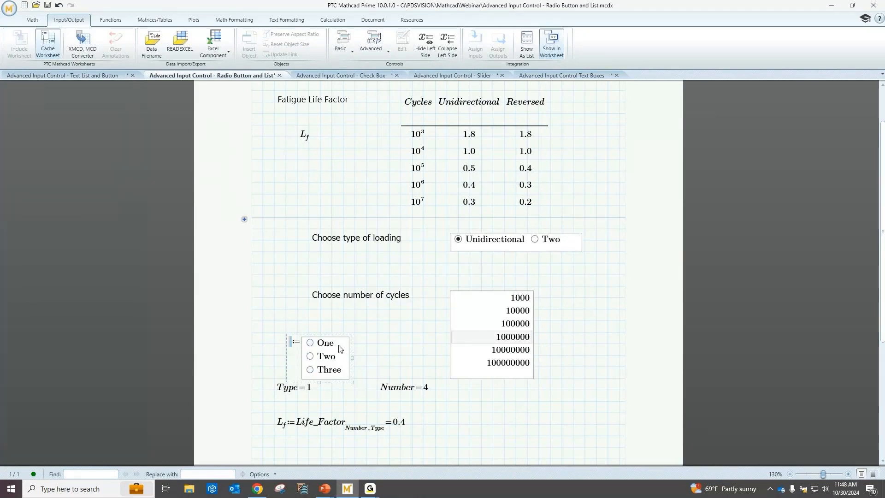
pyautogui.write('F')
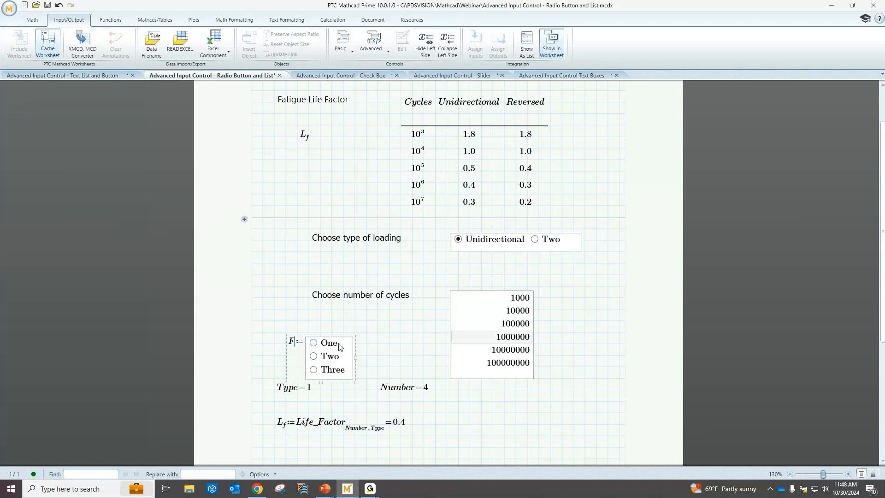
# Remove the Three option from the F radio button control's caption values.
pyautogui.rightClick(333, 346)
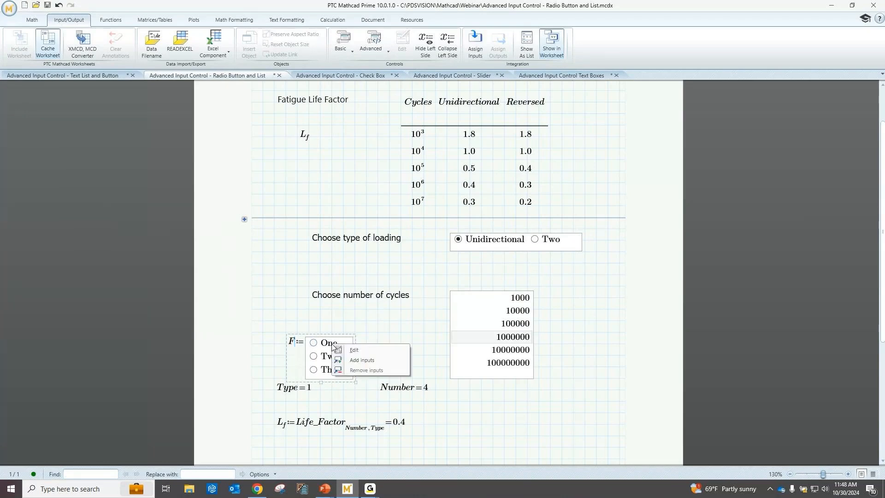
pyautogui.click(354, 350)
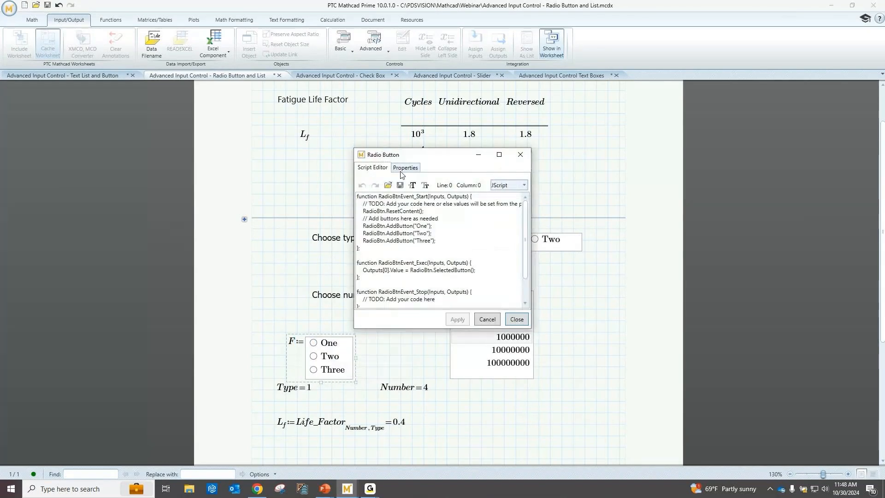
pyautogui.click(405, 168)
pyautogui.click(422, 214)
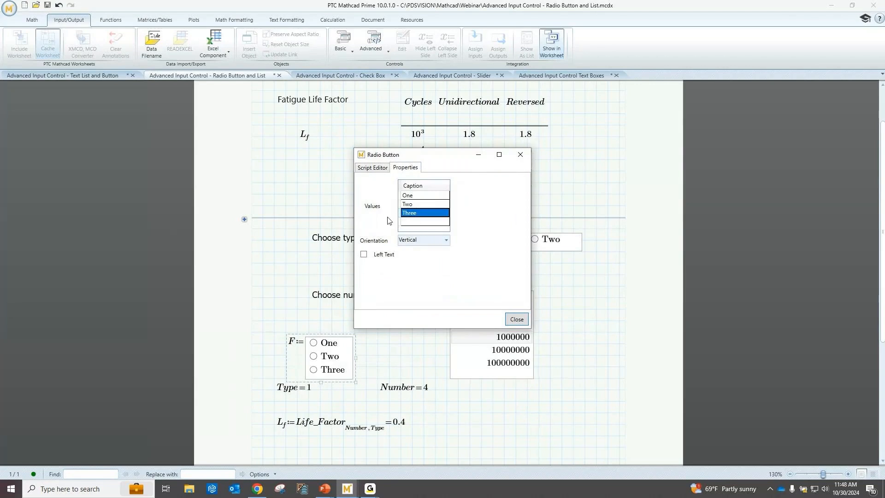
pyautogui.press('Delete')
pyautogui.click(517, 319)
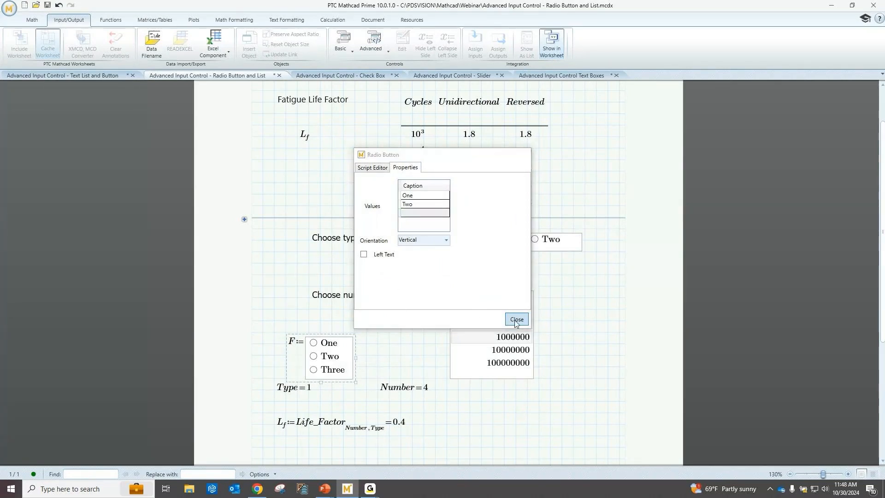
# Change the first caption of the F radio button control to One-One.
pyautogui.rightClick(329, 349)
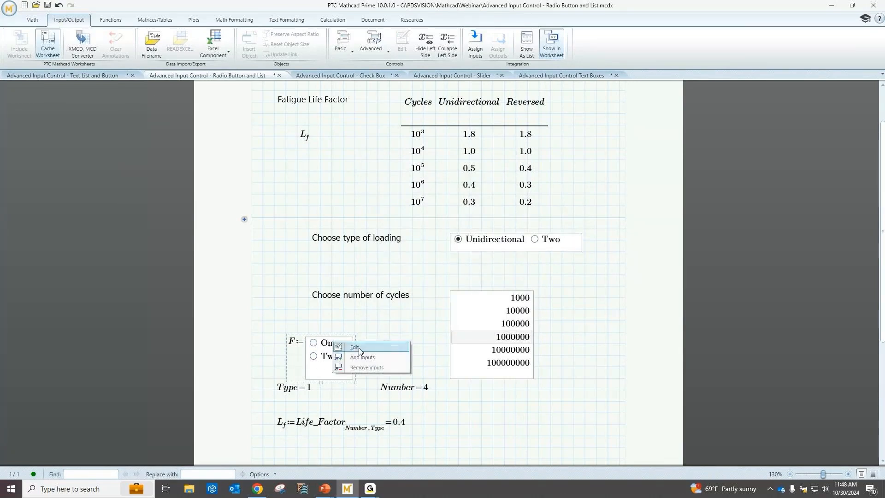
pyautogui.click(351, 354)
pyautogui.click(405, 167)
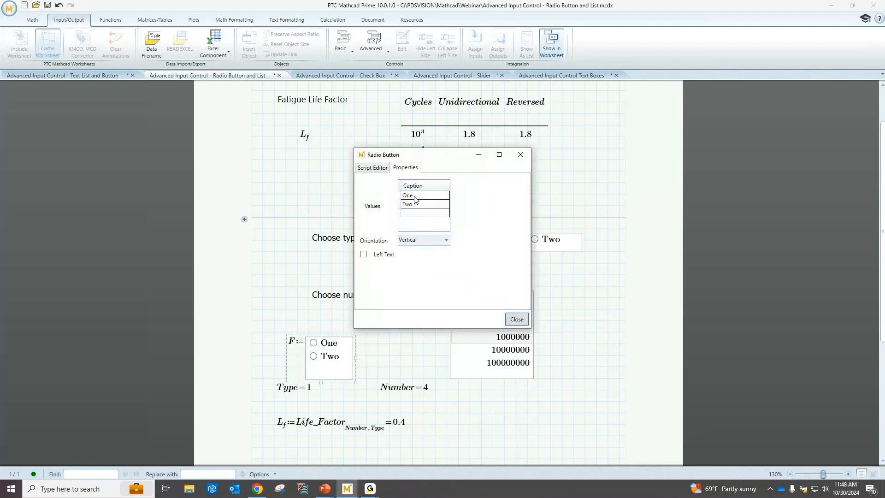
pyautogui.click(414, 198)
pyautogui.click(416, 196)
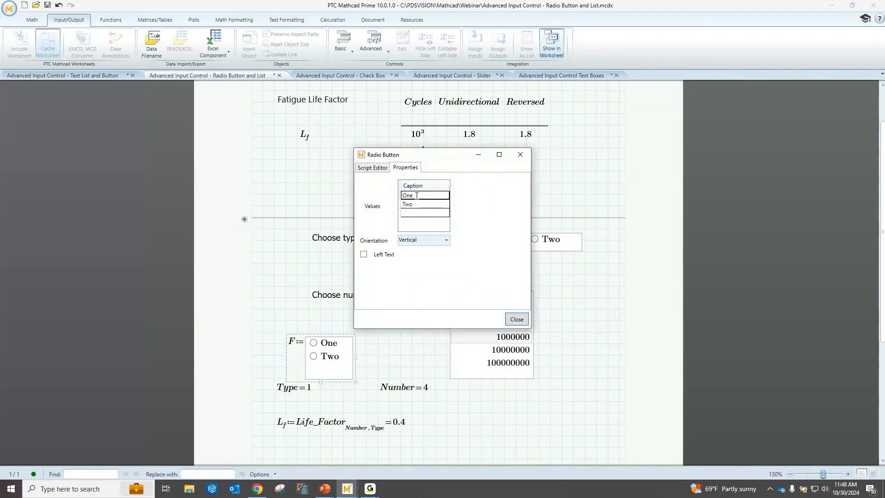
pyautogui.write('-One')
pyautogui.click(516, 320)
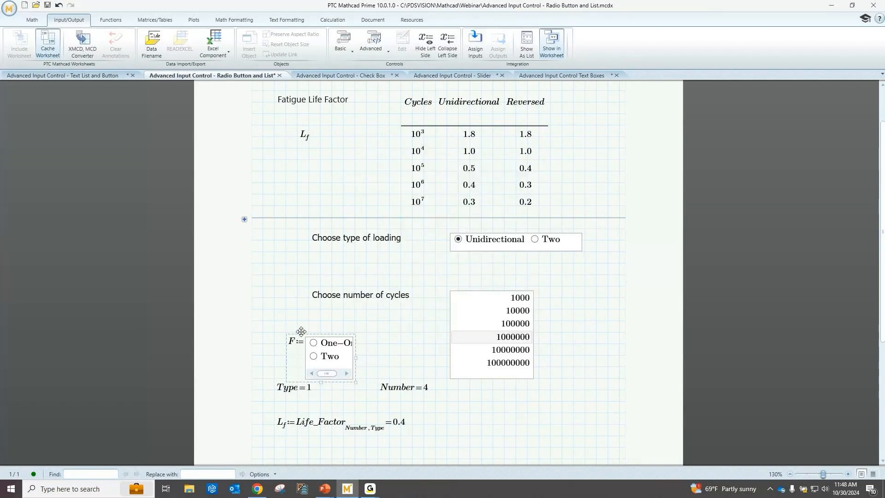
# Move the F radio button control slightly upward, clear of the Type result.
pyautogui.moveTo(301, 332); pyautogui.dragTo(299, 319)
pyautogui.rightClick(311, 320)
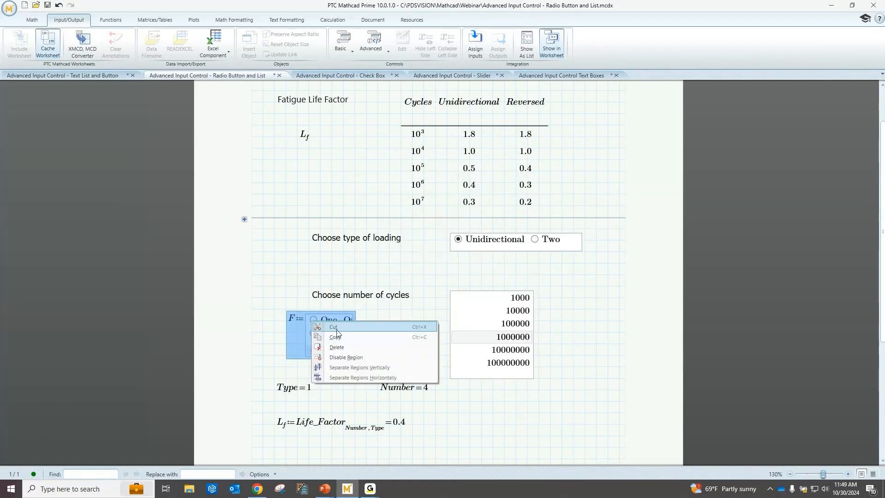
pyautogui.click(304, 339)
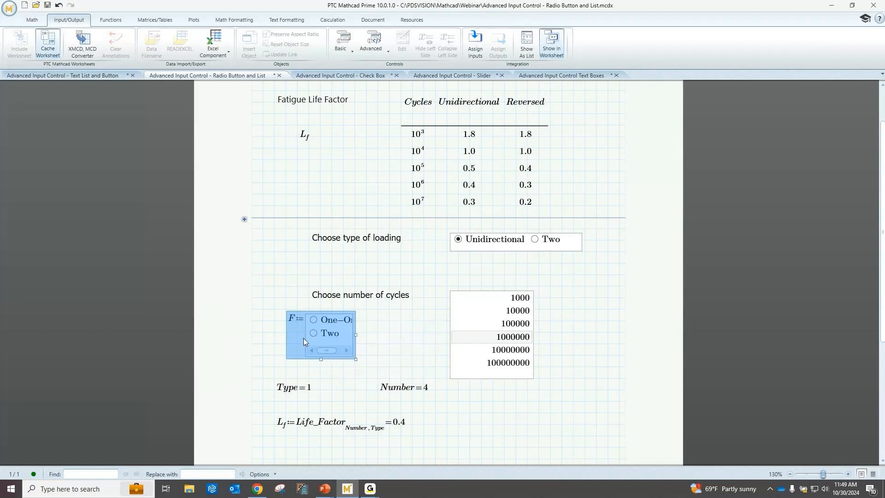
pyautogui.click(304, 339)
# Try the Horizontal orientation on the F radio button control and return it to Vertical.
pyautogui.rightClick(317, 333)
pyautogui.click(347, 339)
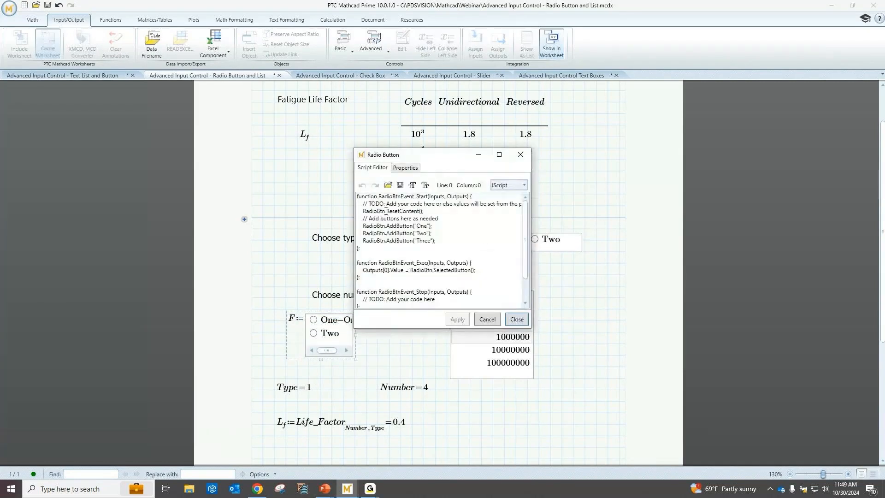
pyautogui.click(399, 172)
pyautogui.click(421, 240)
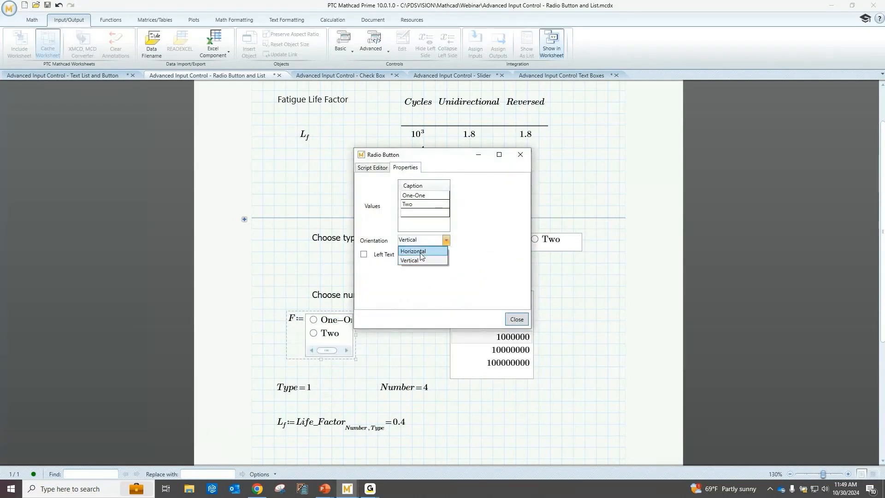
pyautogui.click(421, 255)
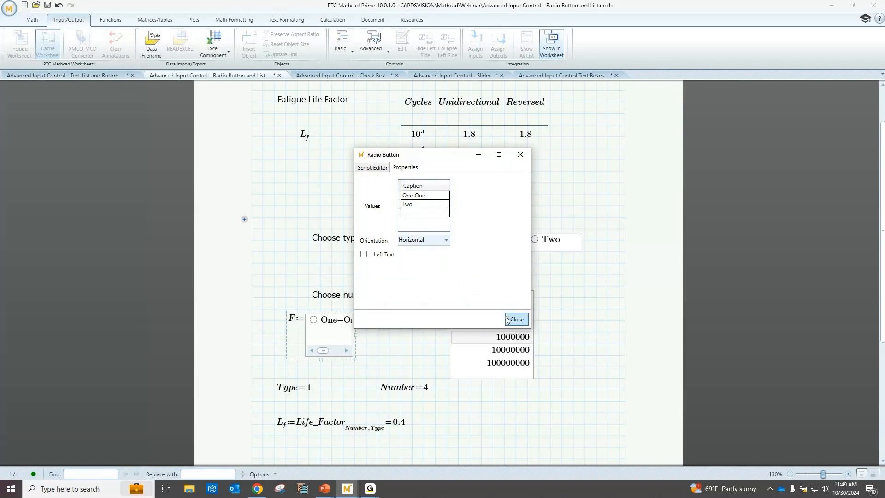
pyautogui.click(422, 240)
pyautogui.click(419, 261)
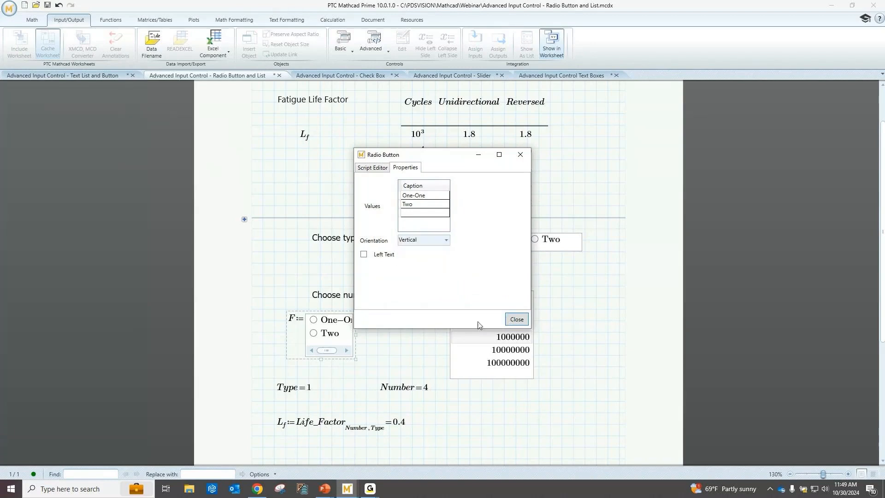
pyautogui.click(516, 321)
# Delete the F radio button control from the worksheet.
pyautogui.click(305, 310)
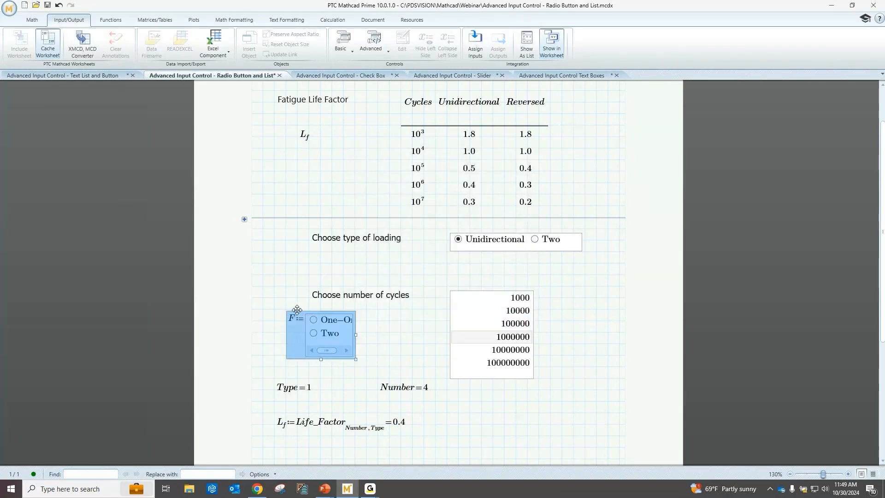
pyautogui.press('Delete')
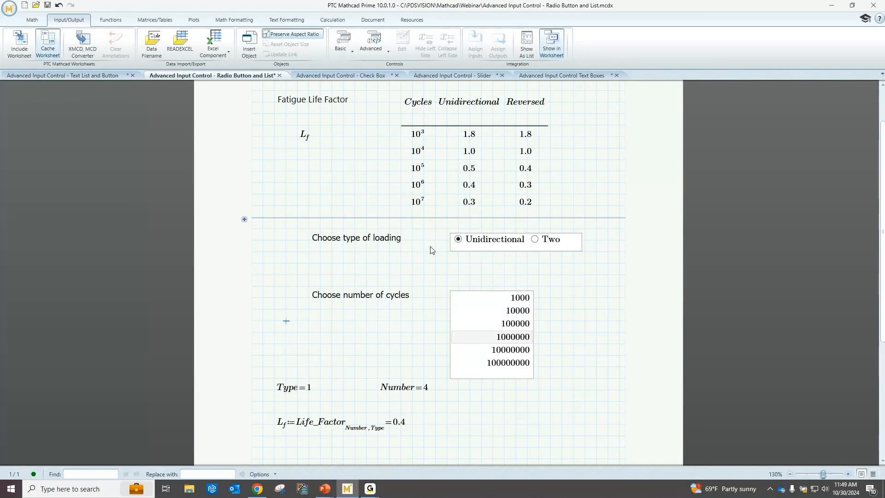
# Review the script of the loading type radio button control and choose Two as the type of loading.
pyautogui.rightClick(569, 247)
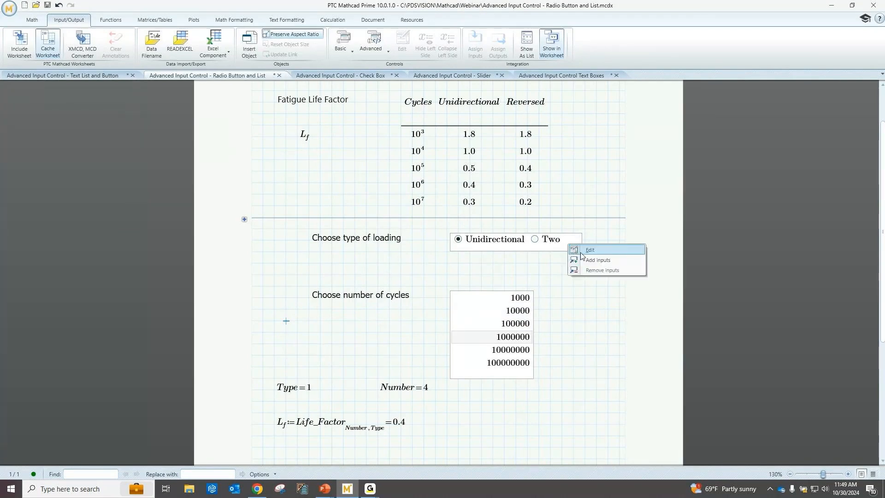
pyautogui.click(580, 249)
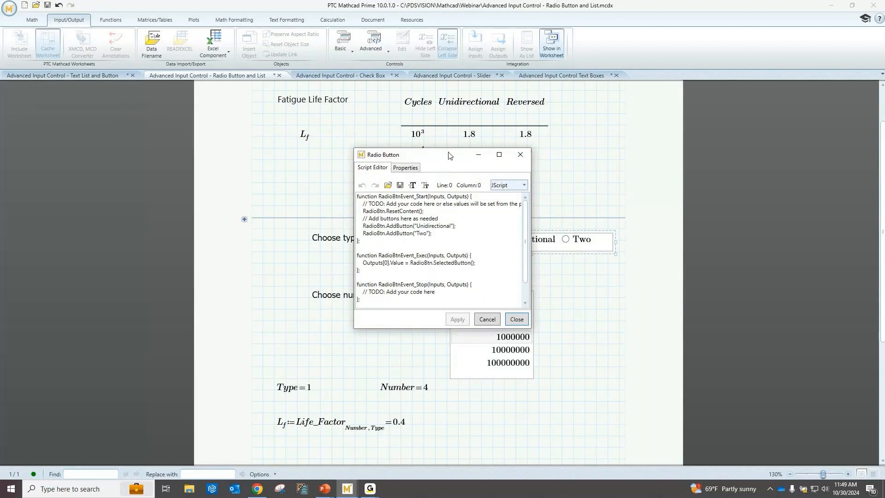
pyautogui.moveTo(461, 156); pyautogui.dragTo(282, 155)
pyautogui.click(341, 320)
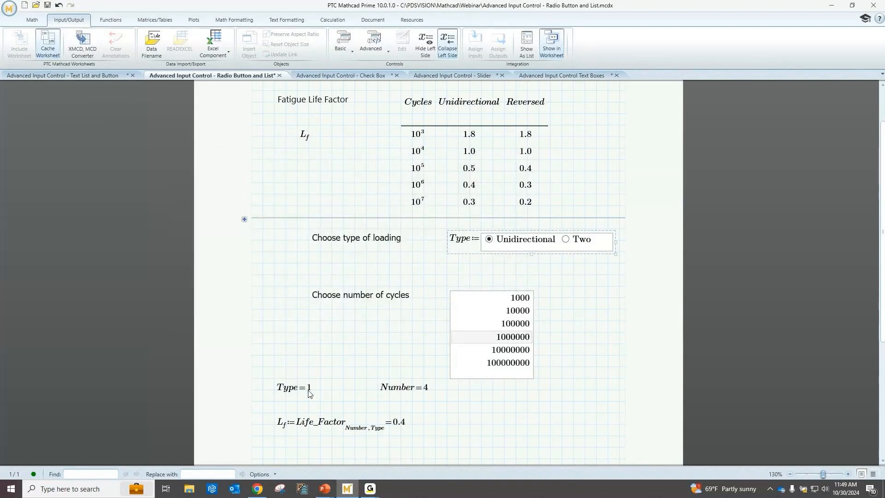
pyautogui.click(568, 240)
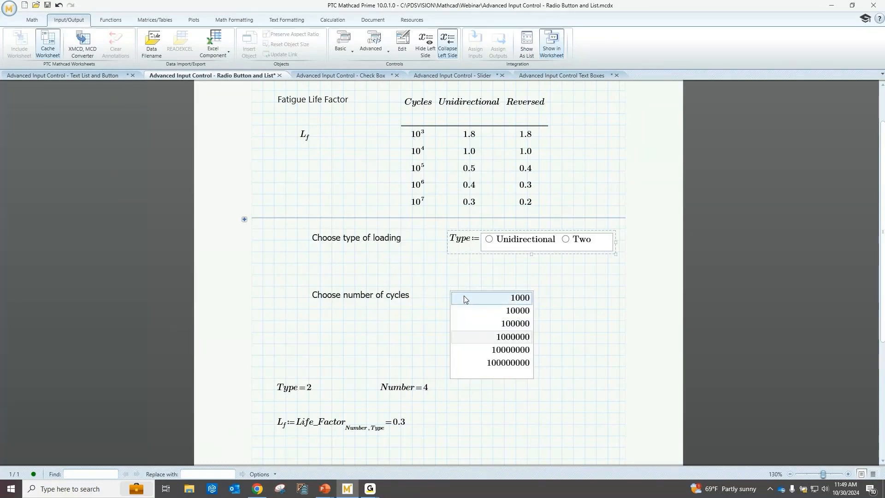
# Insert an advanced list box beside the number of cycles list and assign it to F.
pyautogui.click(371, 44)
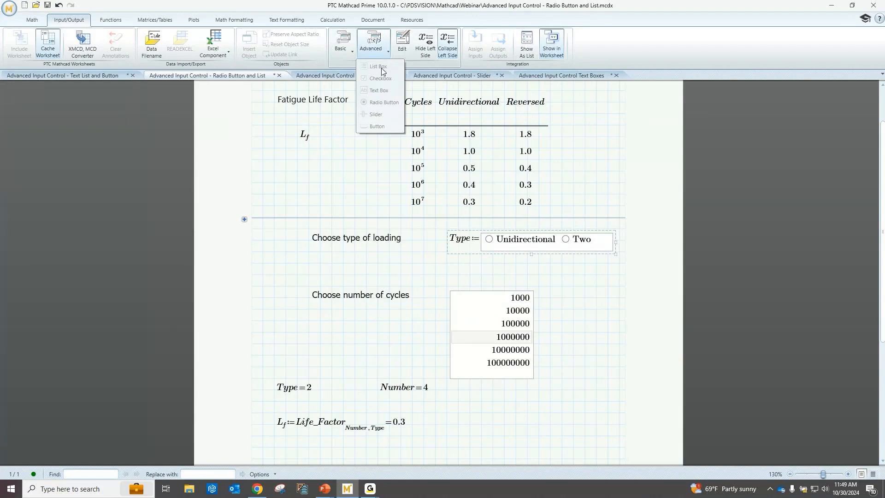
pyautogui.click(563, 306)
pyautogui.click(562, 309)
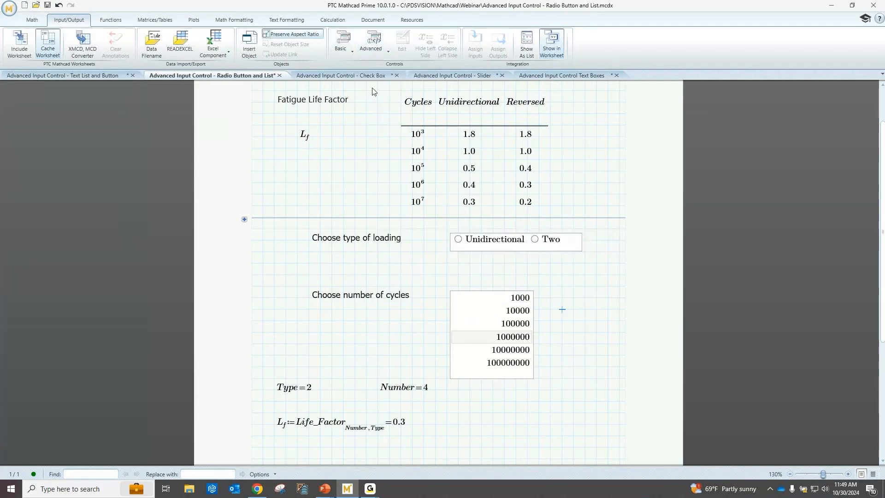
pyautogui.click(376, 48)
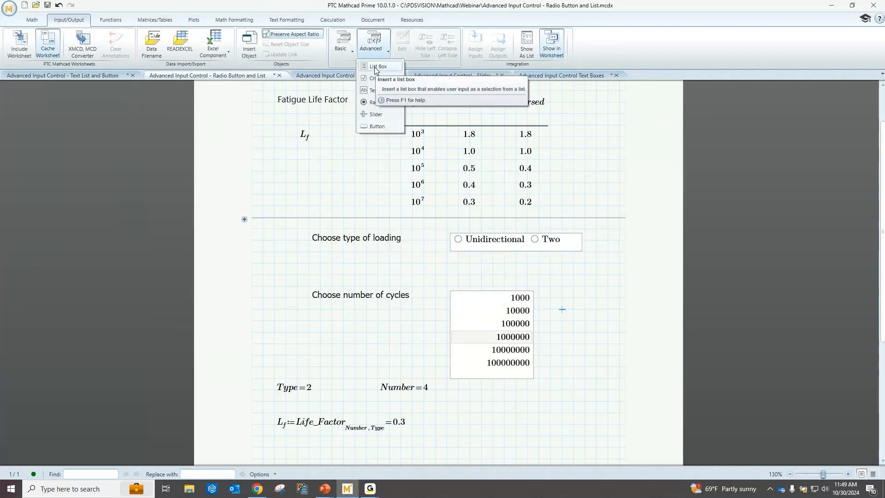
pyautogui.click(375, 67)
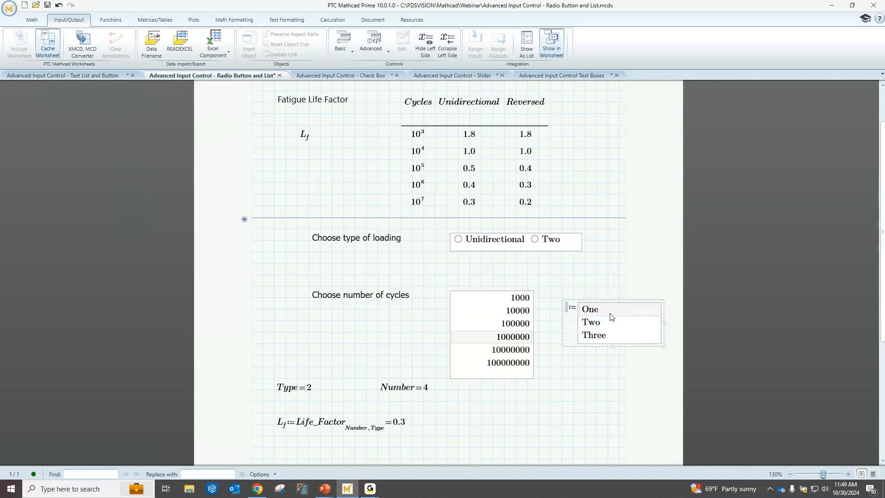
pyautogui.write('F')
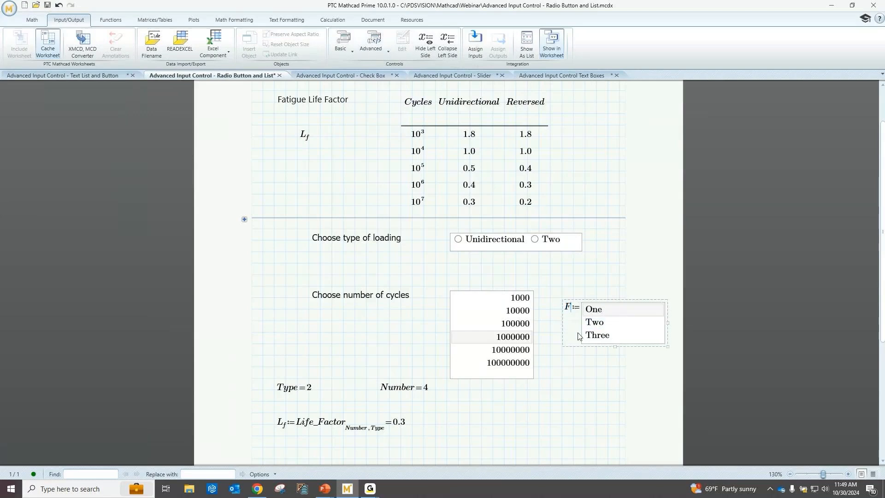
# Add a fourth entry, "Test", to the script of the F list box with a ListBox.AddString line after "Three".
pyautogui.rightClick(607, 310)
pyautogui.click(616, 314)
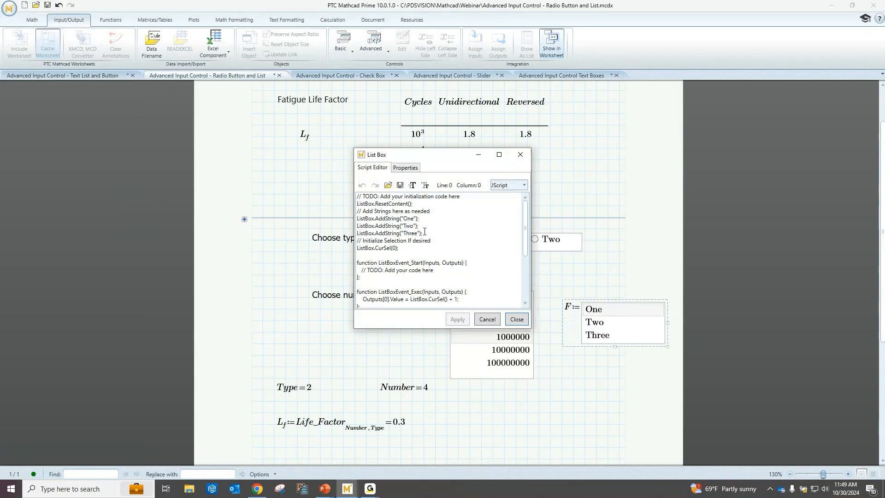
pyautogui.moveTo(424, 233); pyautogui.dragTo(345, 236)
pyautogui.hotkey('ctrl', 'c')
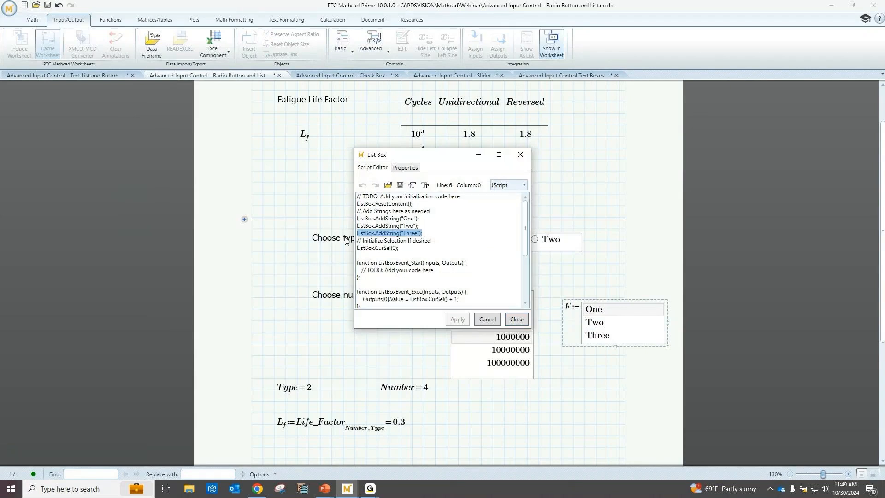
pyautogui.click(428, 234)
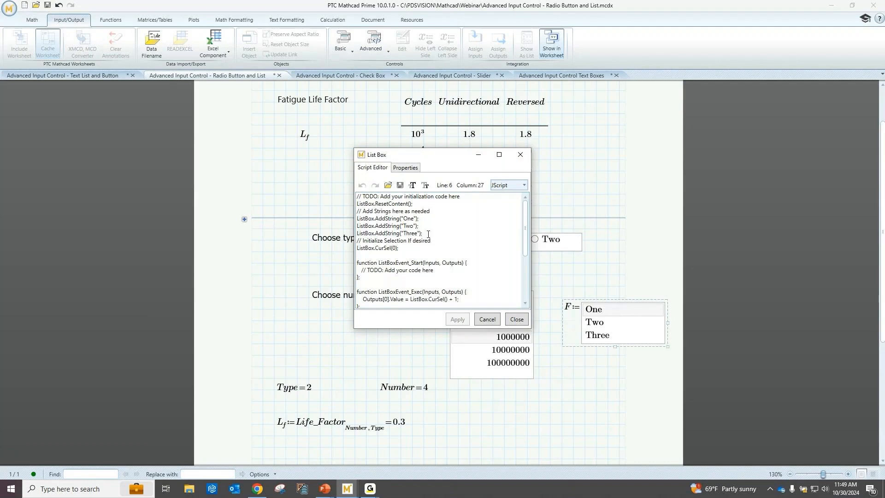
pyautogui.press('Return')
pyautogui.hotkey('ctrl', 'v')
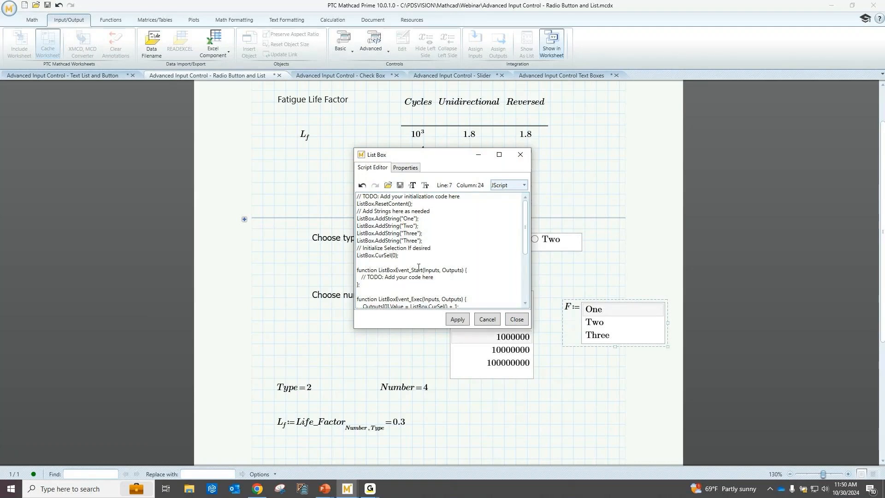
pyautogui.press('BackSpace')
pyautogui.press('BackSpace')
pyautogui.press('BackSpace')
pyautogui.press('BackSpace')
pyautogui.write('Test')
# Try the Sort and Right Aligned Text properties of the F list box, leave both off and close its settings.
pyautogui.click(409, 169)
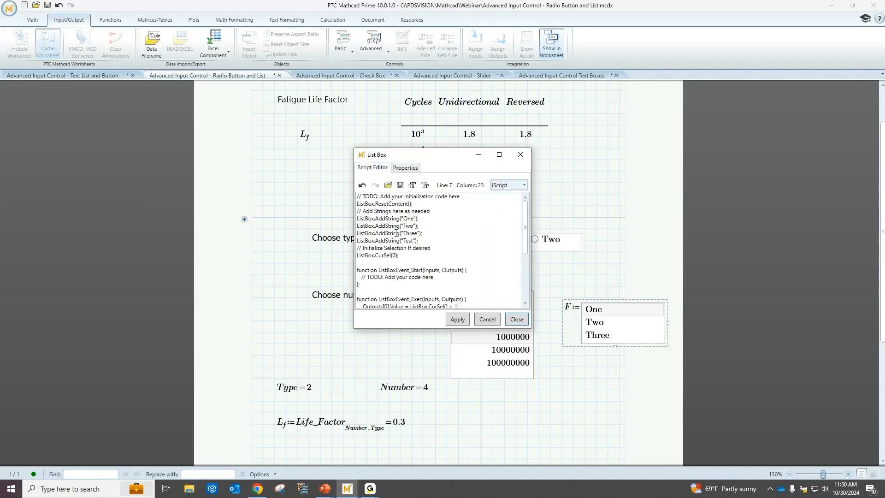
pyautogui.click(373, 168)
pyautogui.click(406, 168)
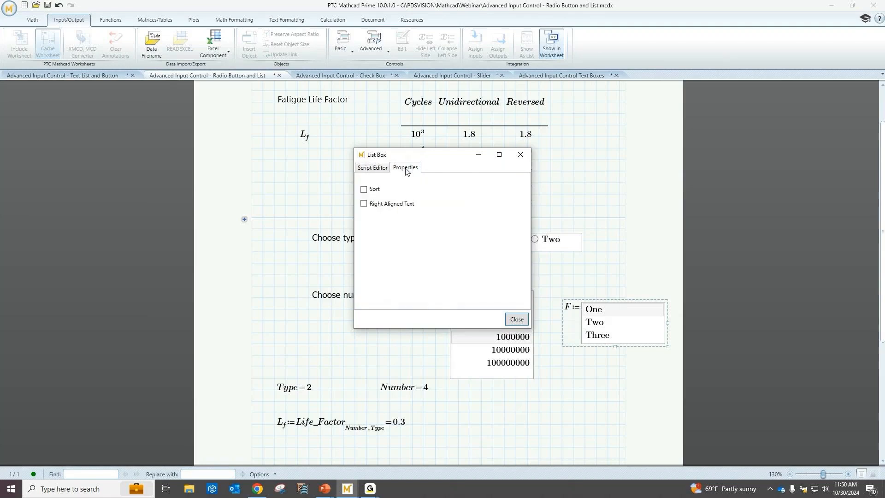
pyautogui.click(364, 190)
pyautogui.click(364, 190)
pyautogui.click(364, 190)
pyautogui.click(364, 189)
pyautogui.click(364, 204)
pyautogui.click(364, 204)
pyautogui.click(513, 318)
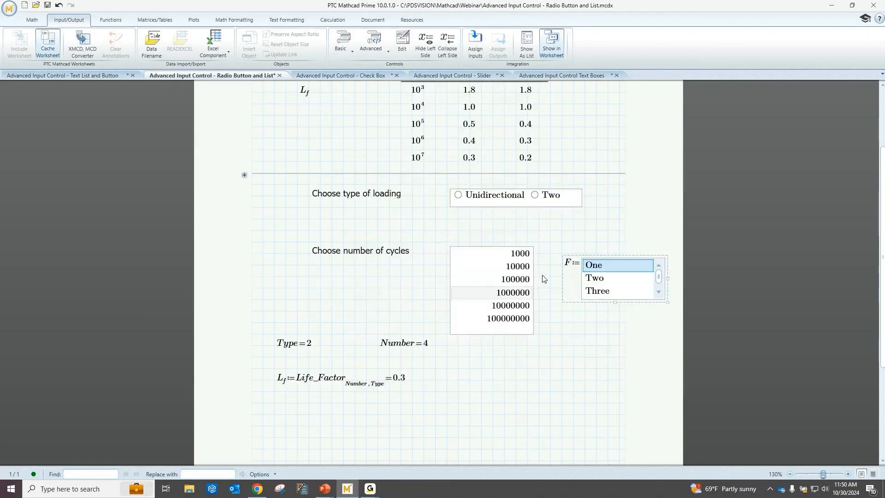
# Choose Two as the type of loading and 10000 as the number of cycles, and compare the result with the fatigue table.
pyautogui.scroll(-2, 543, 278)
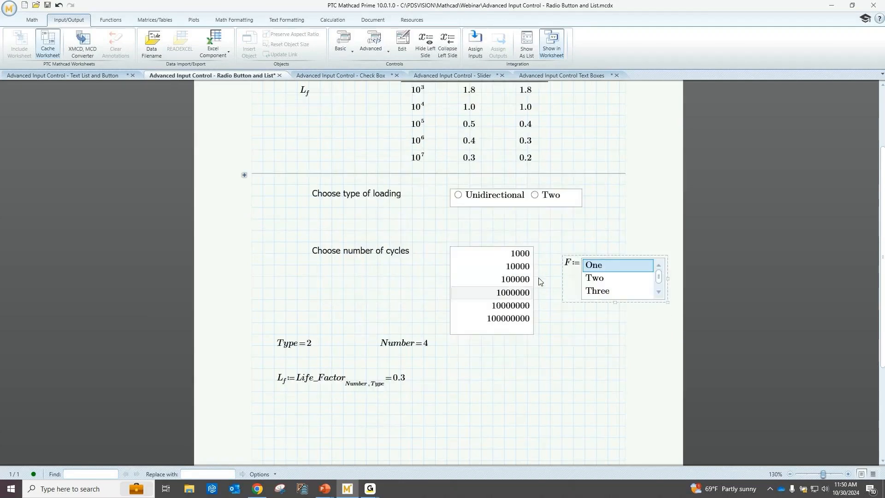
pyautogui.click(535, 195)
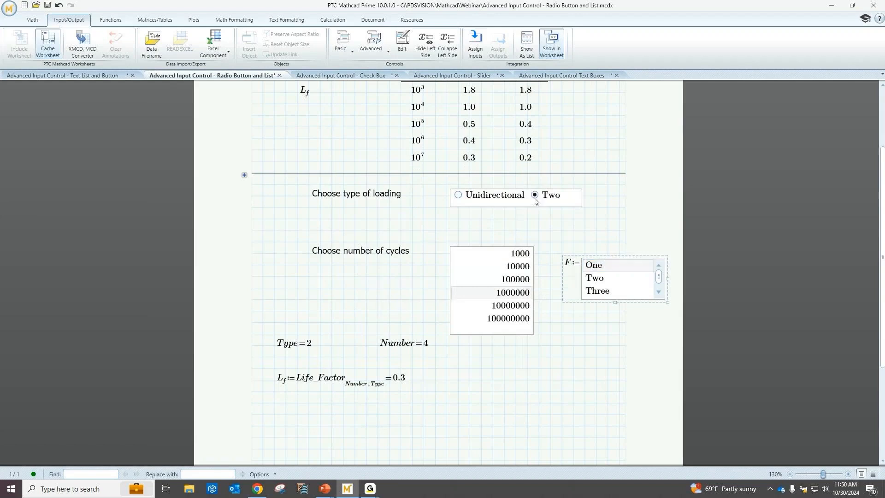
pyautogui.click(514, 280)
pyautogui.click(515, 268)
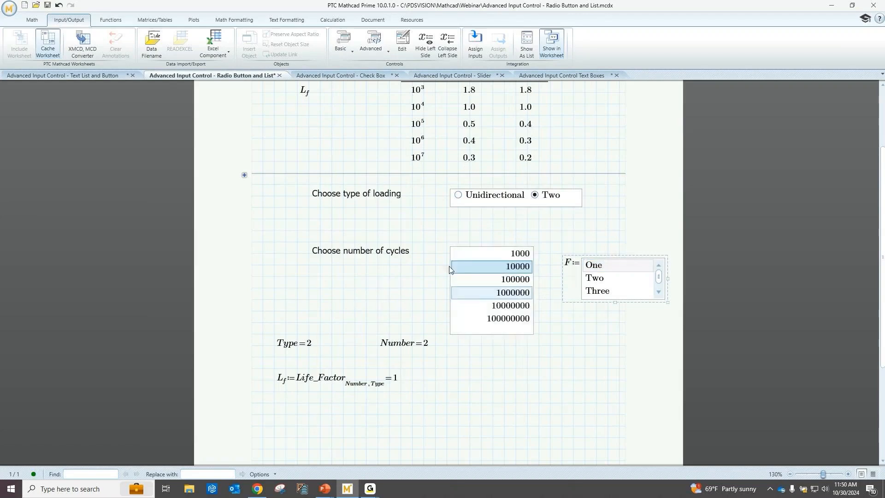
pyautogui.scroll(1, 391, 127)
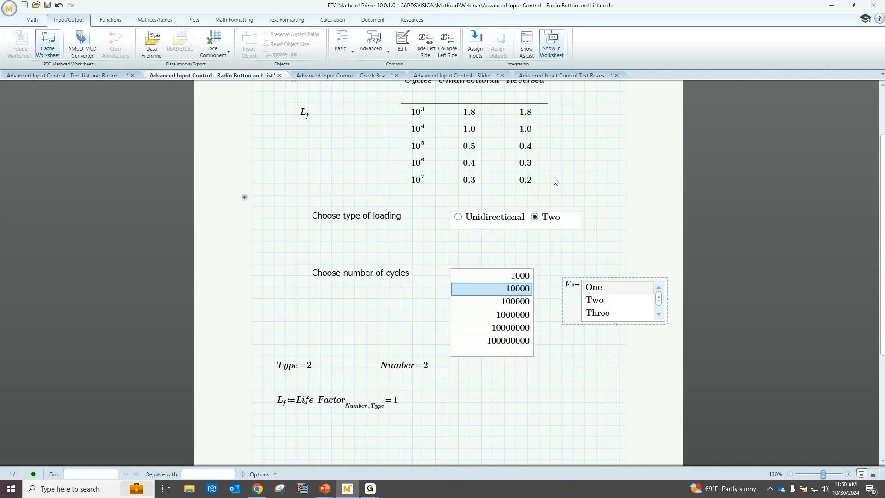
pyautogui.scroll(1, 530, 164)
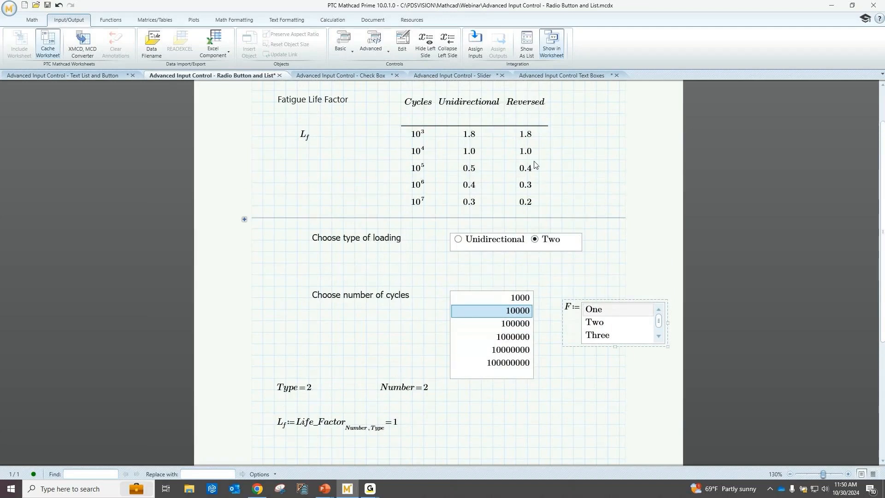
# Choose Unidirectional as the type of loading, try 1000000 cycles and set the number of cycles to 100000.
pyautogui.click(519, 336)
pyautogui.click(458, 240)
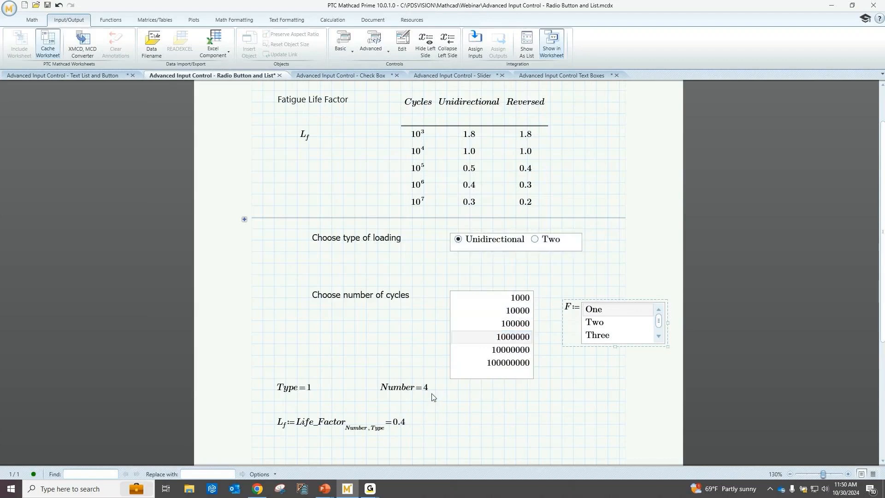
pyautogui.click(506, 324)
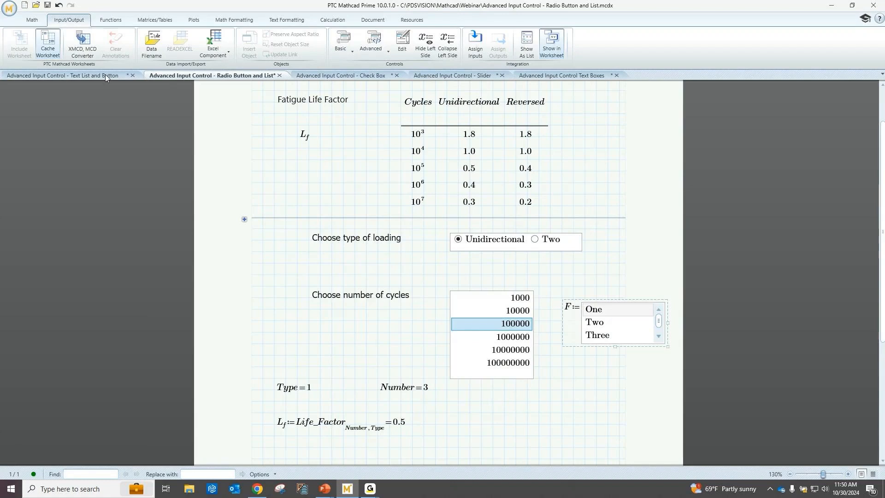
# In the Text List and Button worksheet, insert an advanced button control beside the Throw result and assign it to F.
pyautogui.click(70, 75)
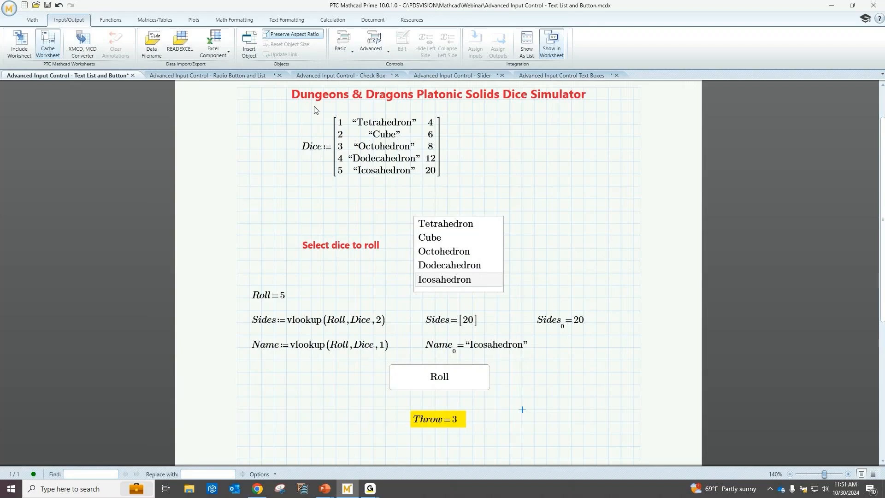
pyautogui.click(387, 52)
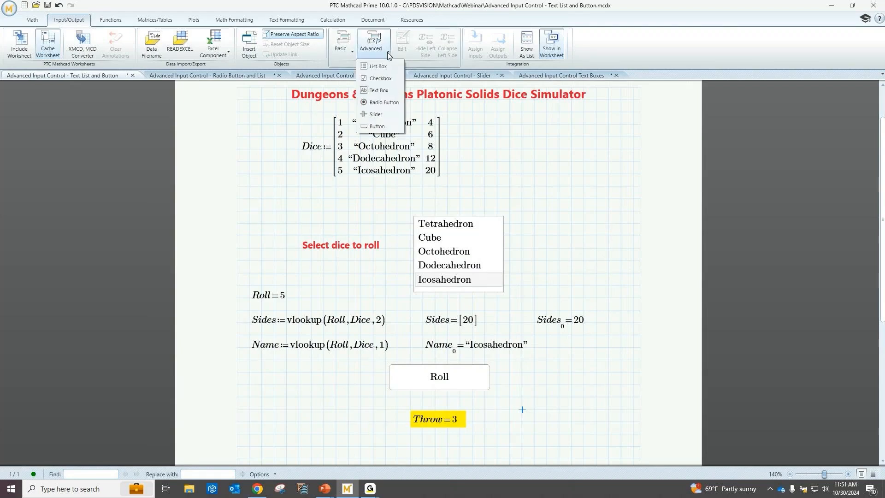
pyautogui.click(486, 133)
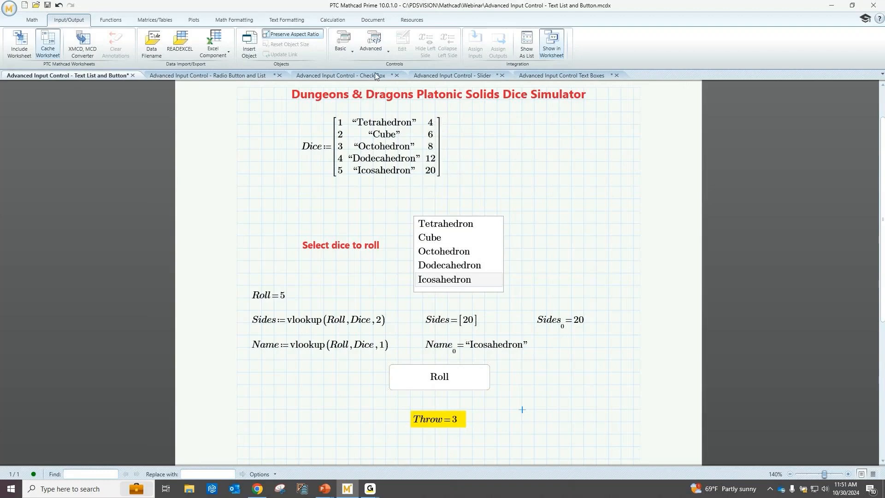
pyautogui.click(378, 51)
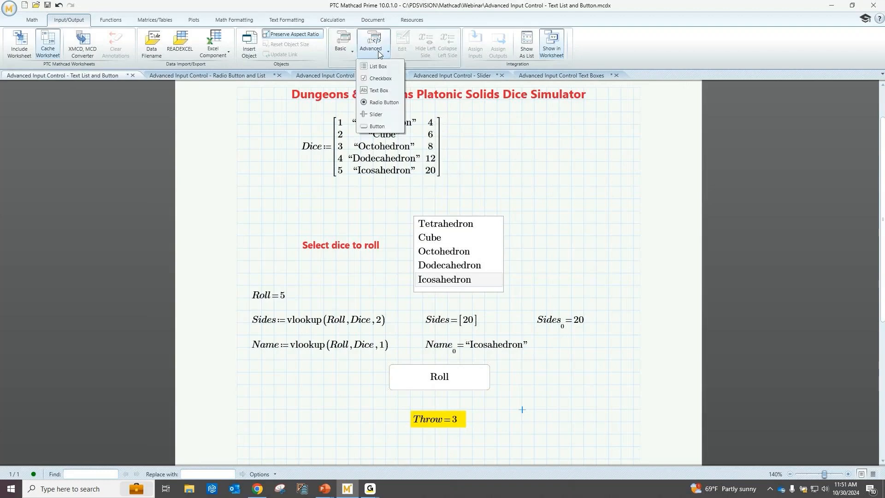
pyautogui.click(377, 126)
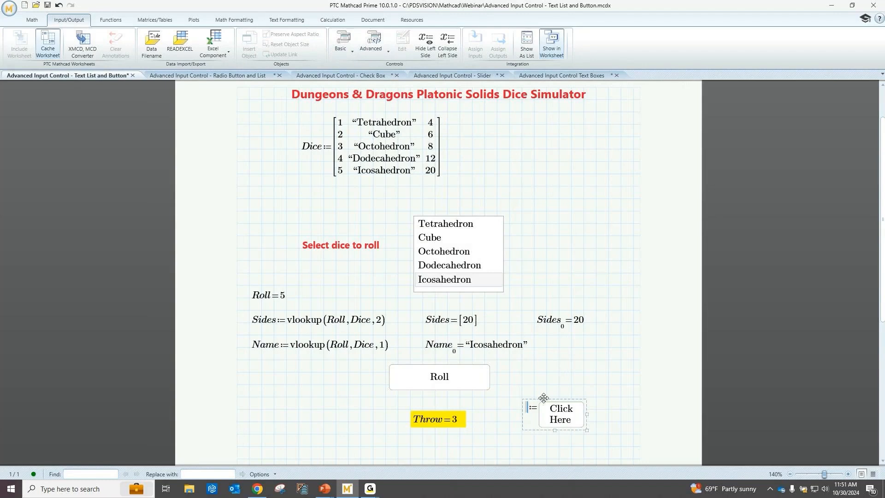
pyautogui.click(530, 409)
pyautogui.write('F')
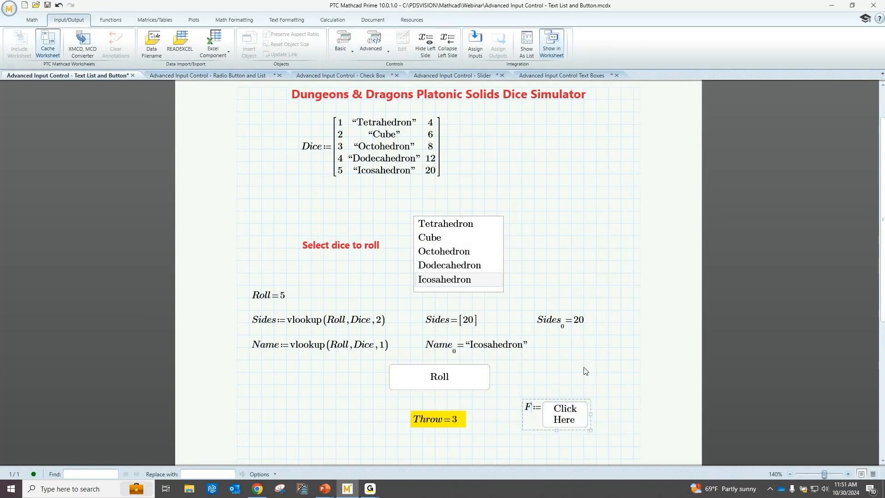
# Open the script of the F button and enlarge its editor to examine all the event functions.
pyautogui.rightClick(573, 413)
pyautogui.click(595, 418)
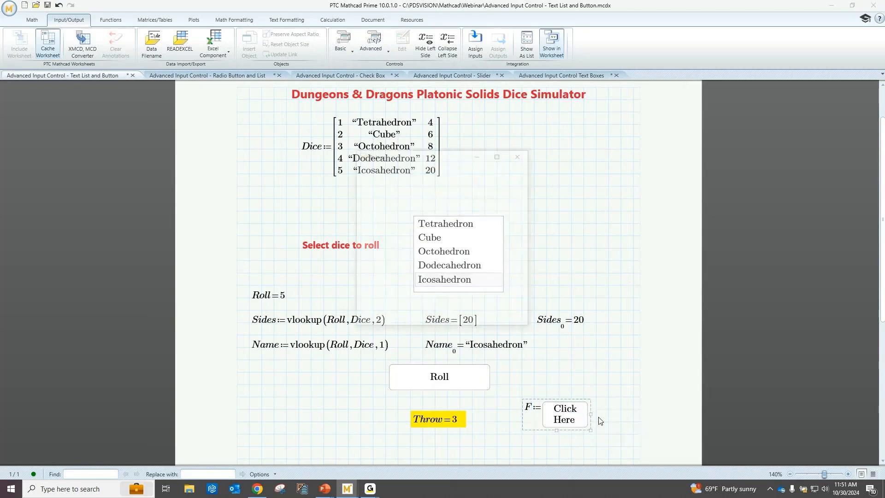
pyautogui.moveTo(437, 156); pyautogui.dragTo(230, 142)
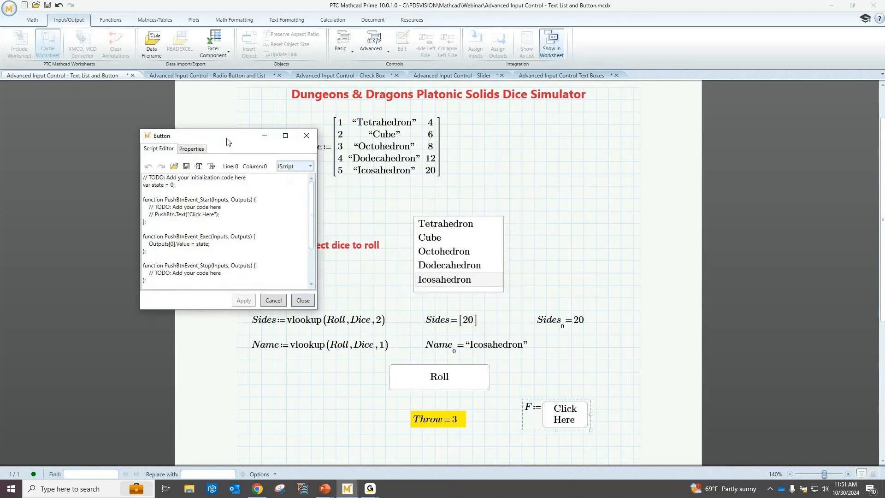
pyautogui.moveTo(199, 315); pyautogui.dragTo(198, 402)
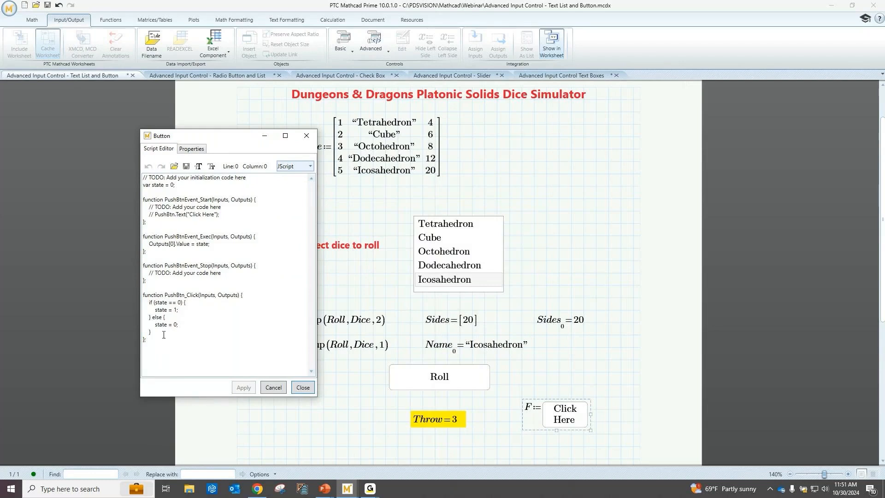
pyautogui.moveTo(239, 142); pyautogui.dragTo(234, 135)
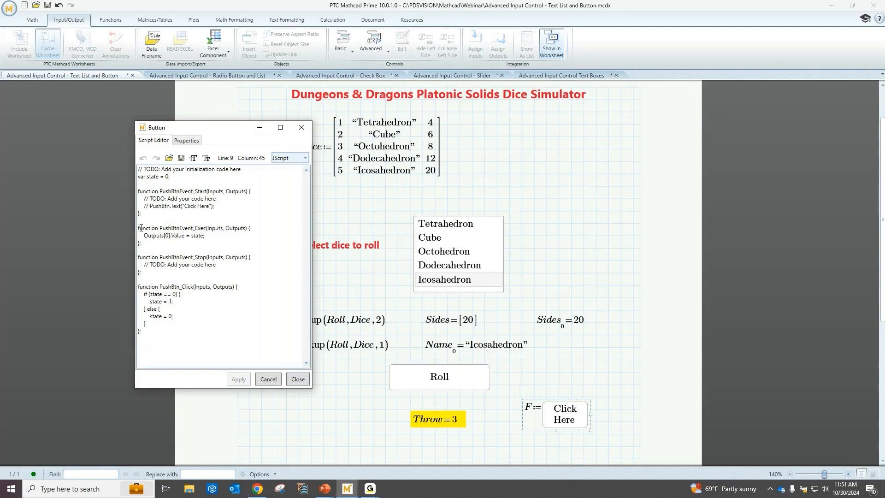
# Try adding blank lines inside the PushBtnEvent_Exec function of the F button's script and discard the edit.
pyautogui.moveTo(140, 228); pyautogui.dragTo(252, 228)
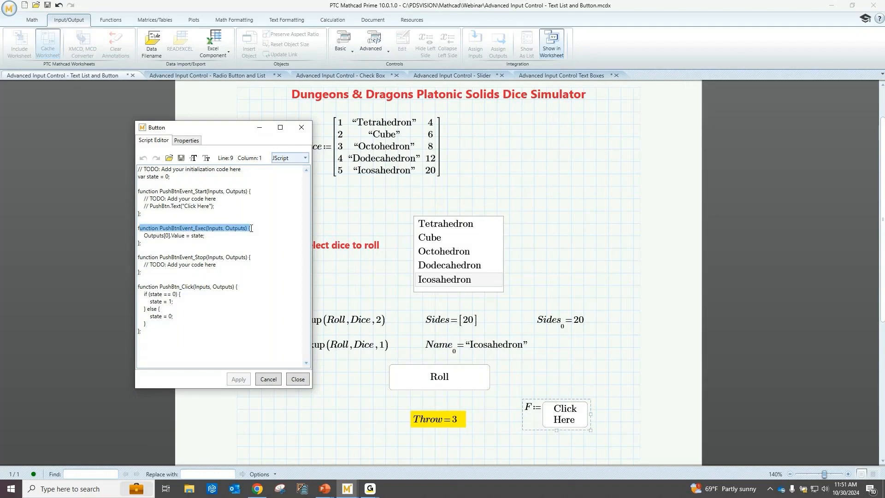
pyautogui.press('Up')
pyautogui.press('Return')
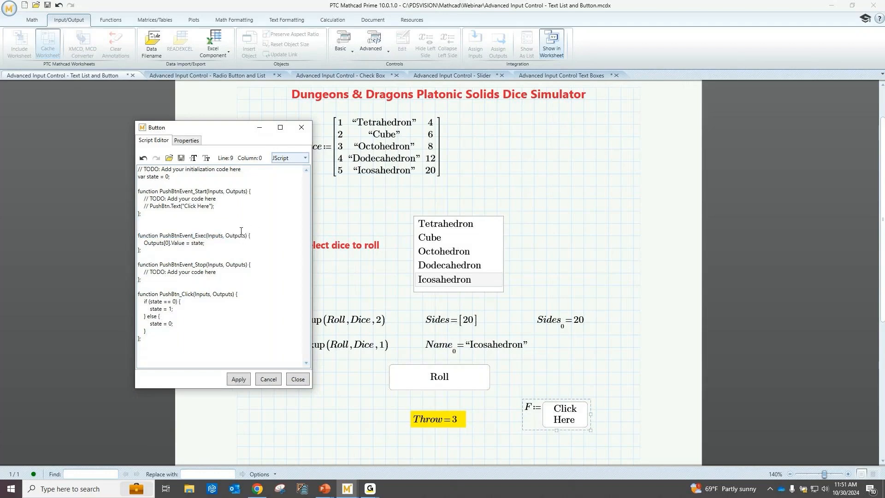
pyautogui.press('BackSpace')
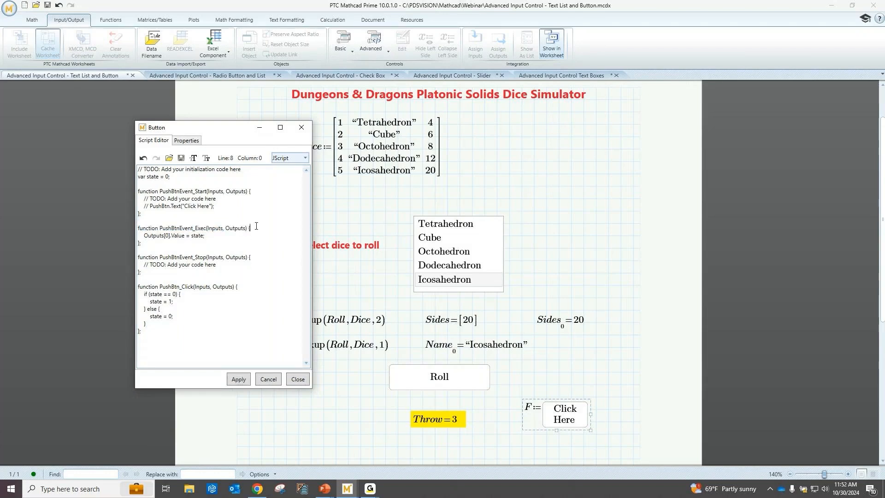
pyautogui.press('Return')
pyautogui.press('Return')
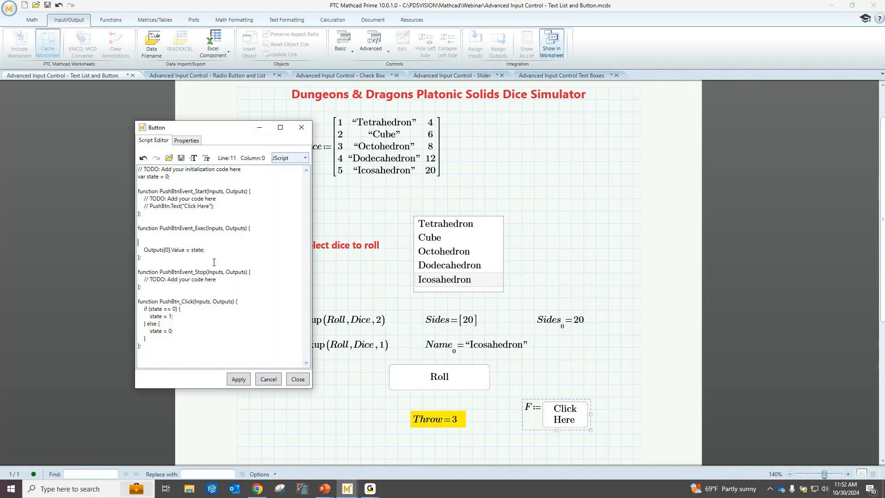
pyautogui.click(268, 379)
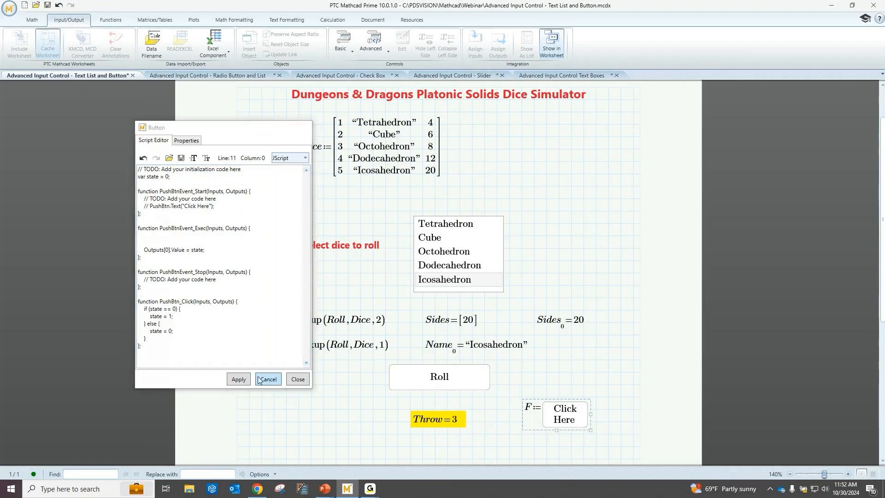
# Change the F button's name property to "Test" and close its settings.
pyautogui.rightClick(568, 407)
pyautogui.click(589, 412)
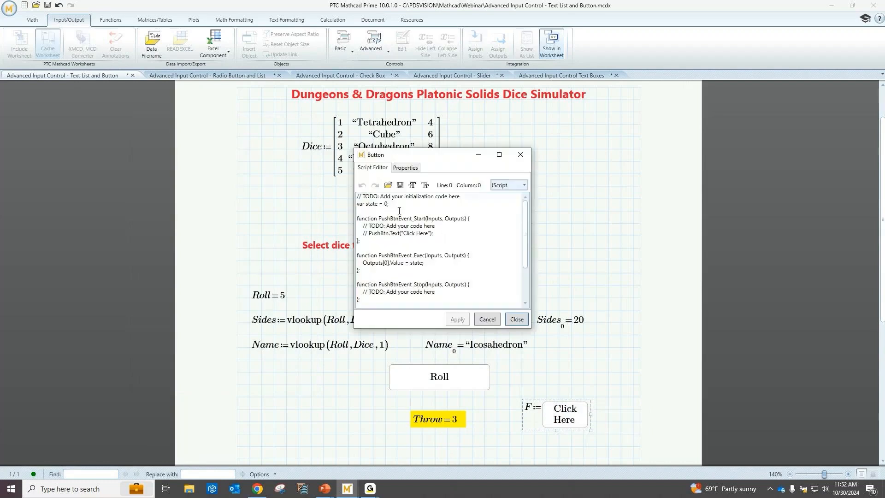
pyautogui.click(406, 168)
pyautogui.moveTo(421, 190); pyautogui.dragTo(391, 189)
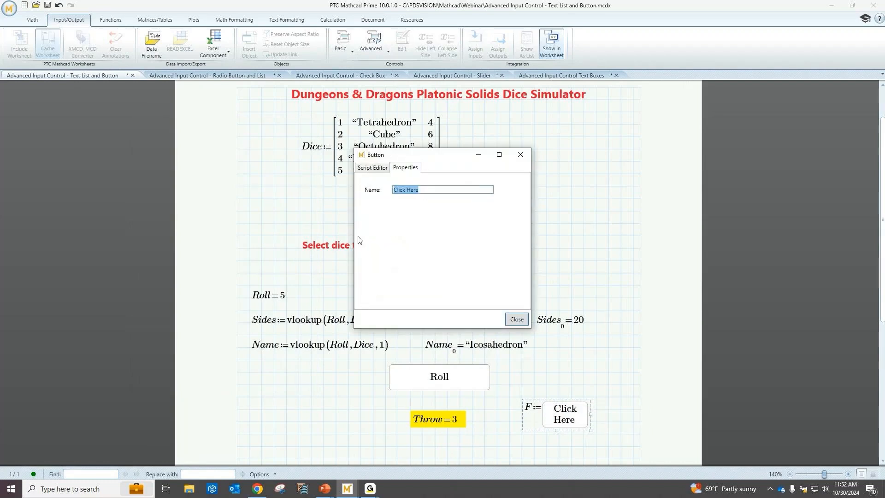
pyautogui.write('Te')
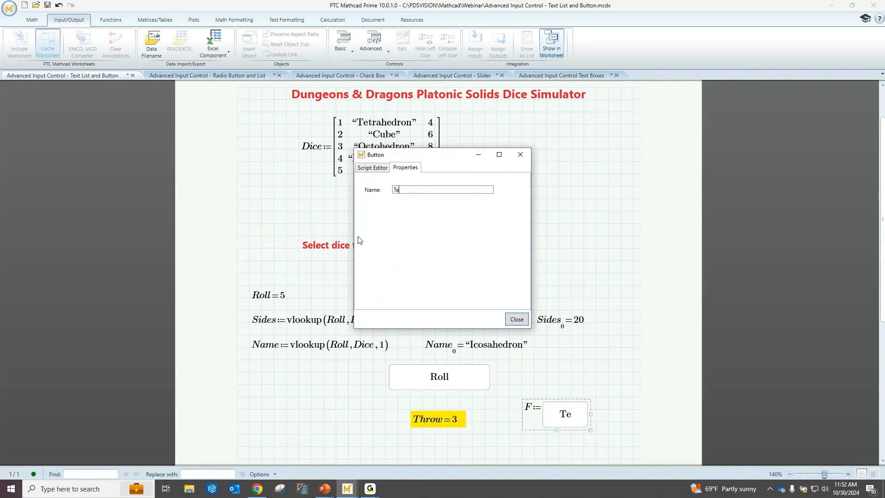
pyautogui.write('st')
pyautogui.click(523, 320)
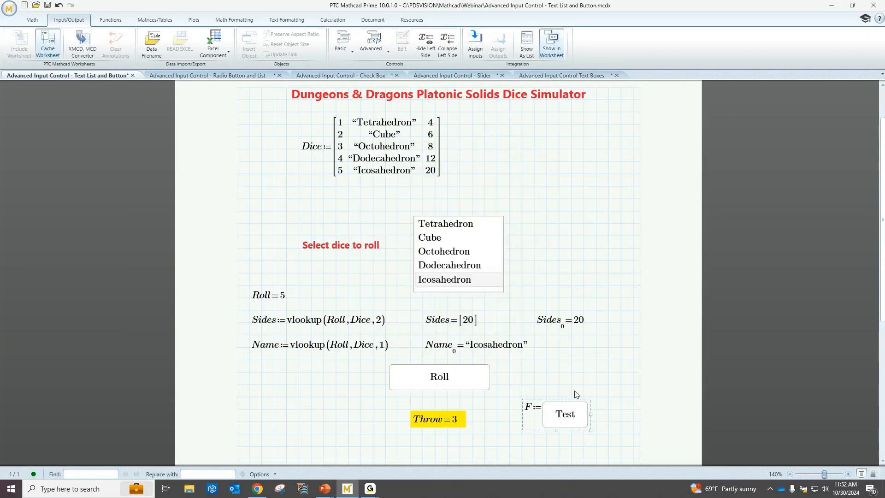
# Evaluate F below the Test button and operate the button to toggle its output.
pyautogui.click(524, 449)
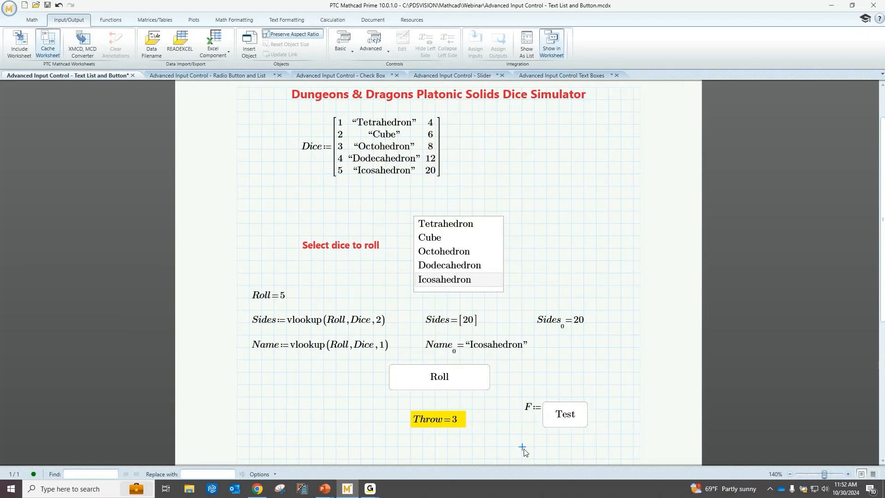
pyautogui.write('F=0')
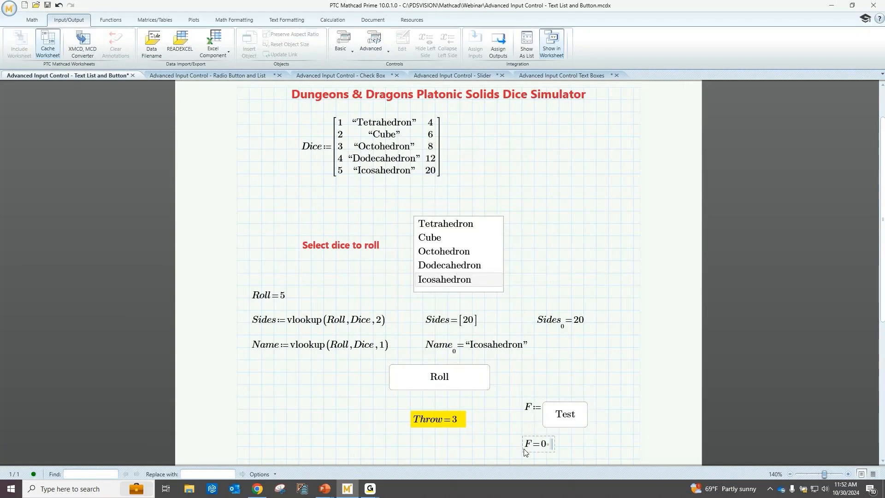
pyautogui.click(597, 409)
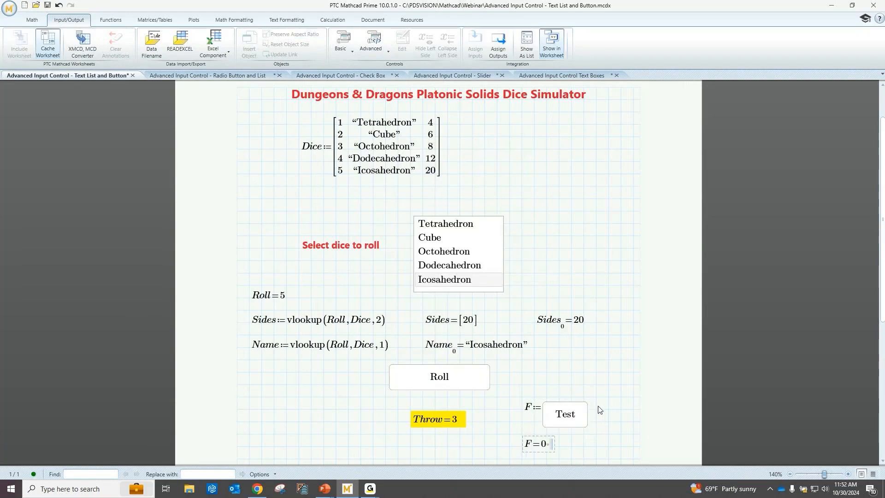
pyautogui.click(573, 417)
pyautogui.click(572, 414)
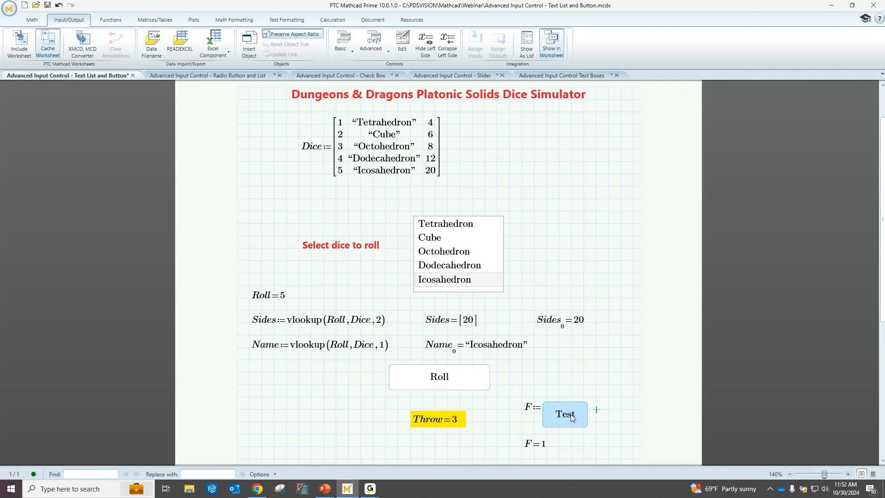
# Review the PushBtn_Click function in the Test button's script, and delete the button together with the F evaluation below it.
pyautogui.rightClick(572, 414)
pyautogui.click(593, 429)
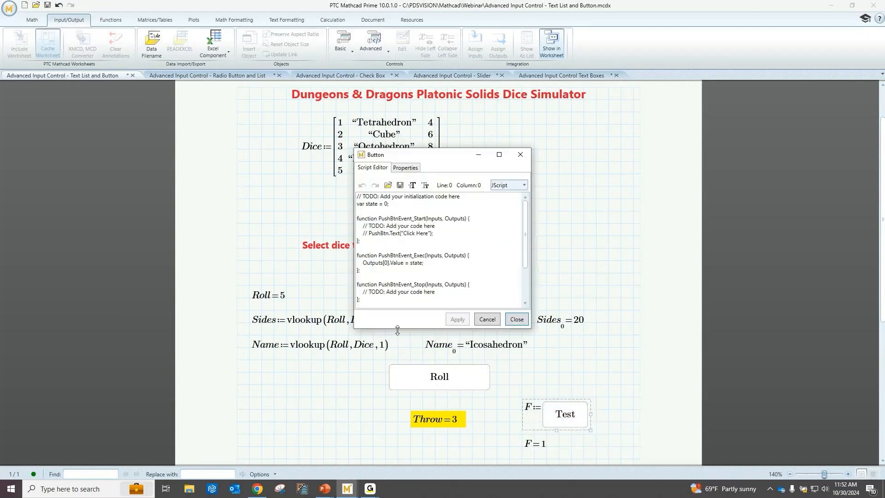
pyautogui.scroll(-3, 415, 271)
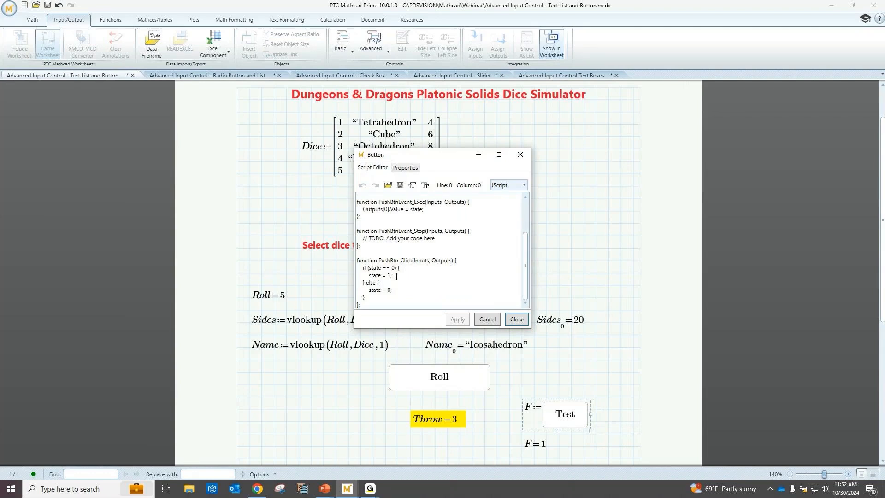
pyautogui.click(521, 321)
pyautogui.moveTo(515, 386); pyautogui.dragTo(561, 445)
pyautogui.press('Delete')
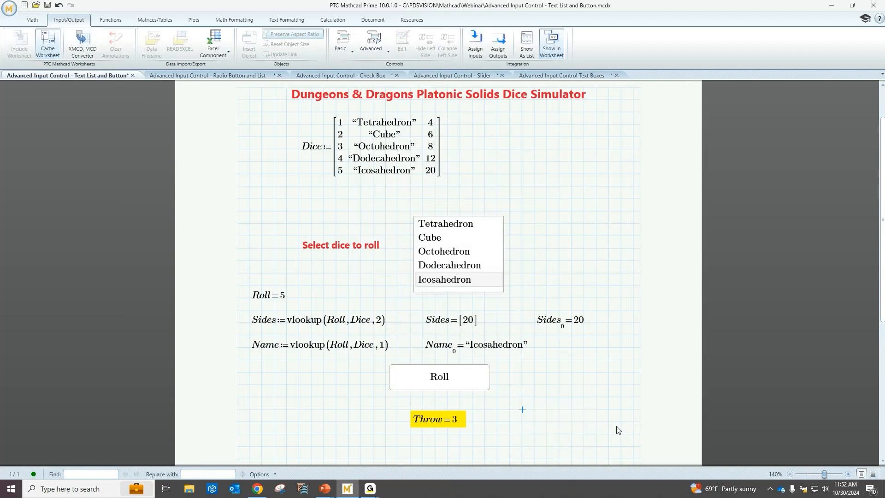